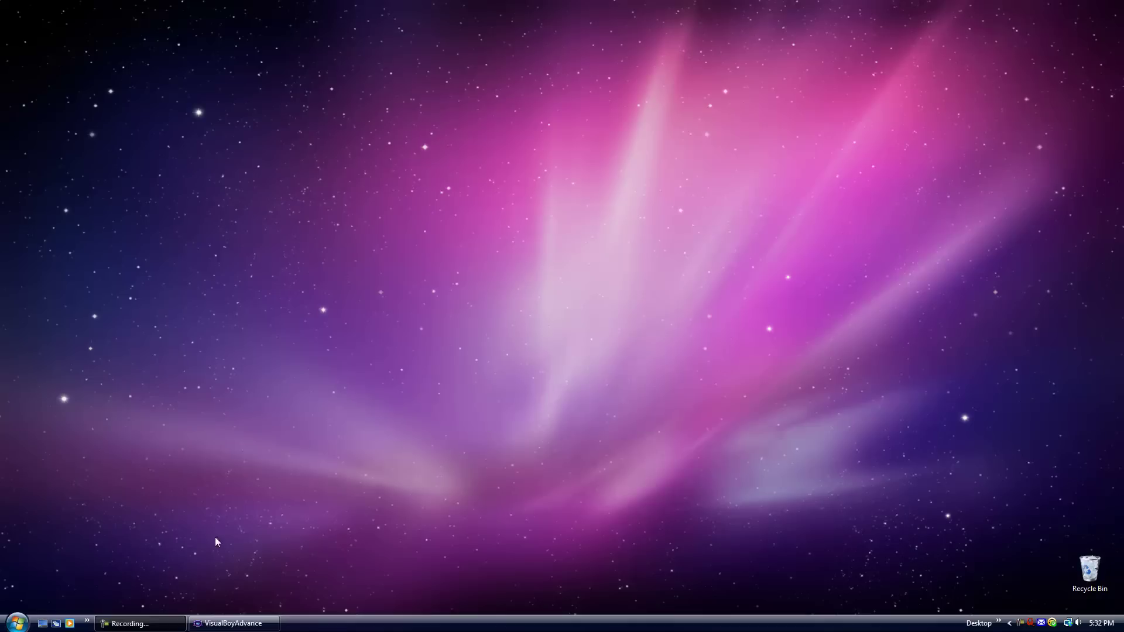
Step: Restore VisualBoyAdvance and load the Mega Man Battle Network 3 Blue ROM
click(233, 623)
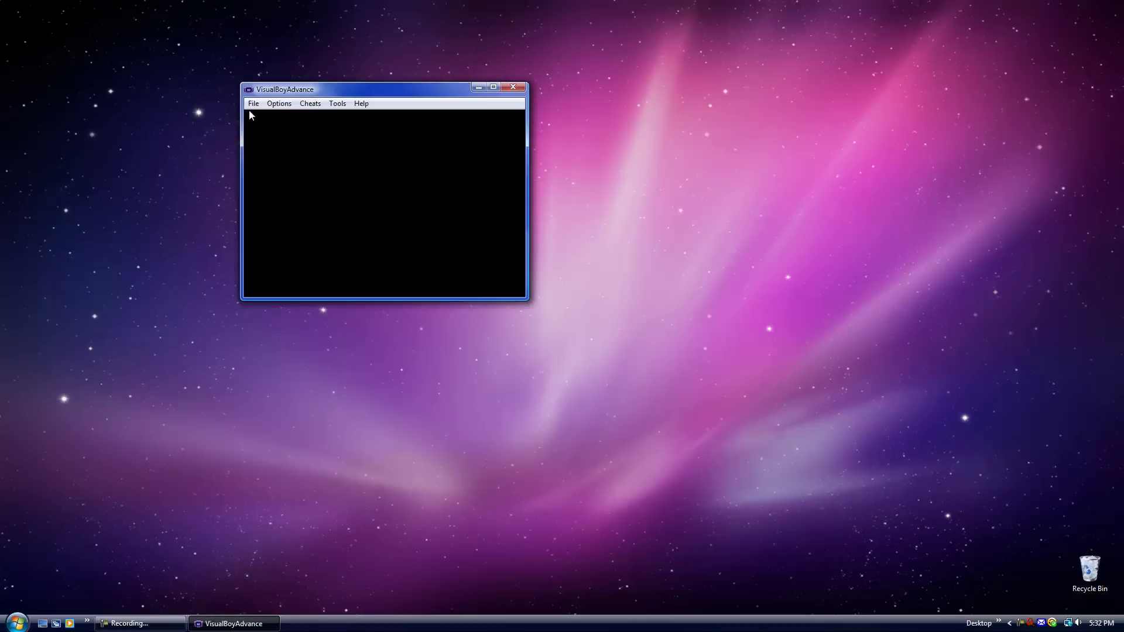
click(252, 105)
click(266, 130)
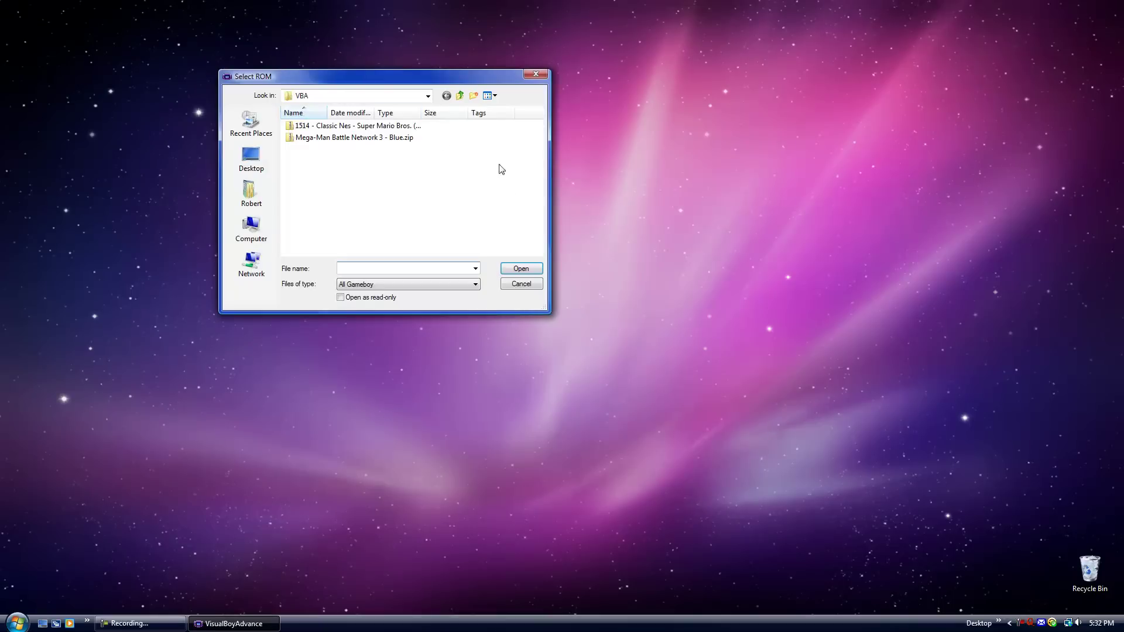
click(539, 285)
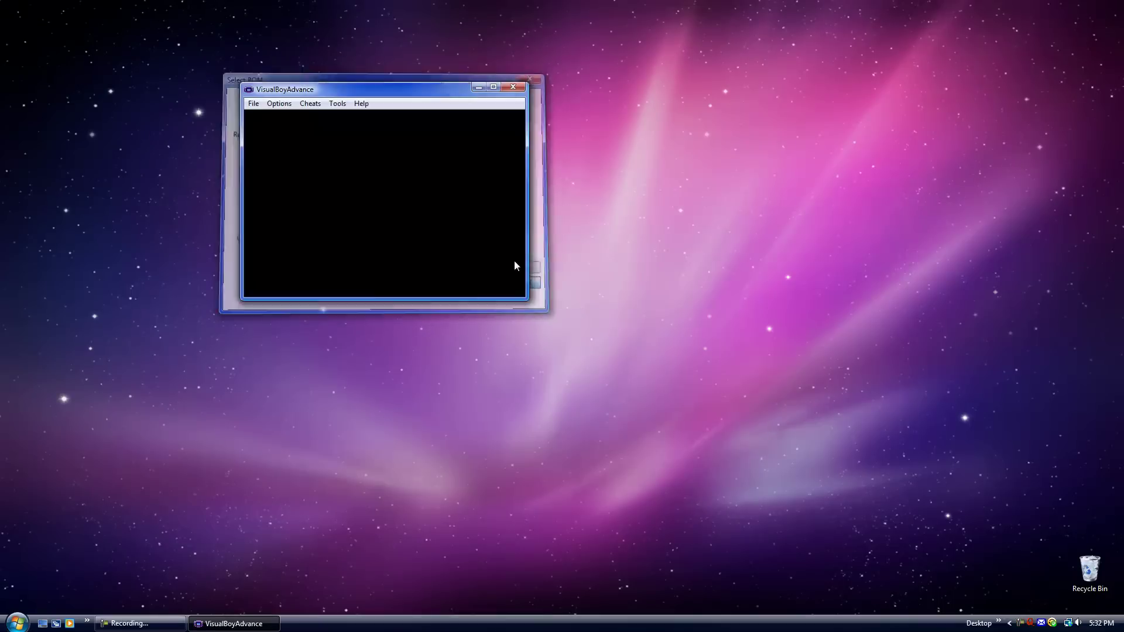
click(253, 105)
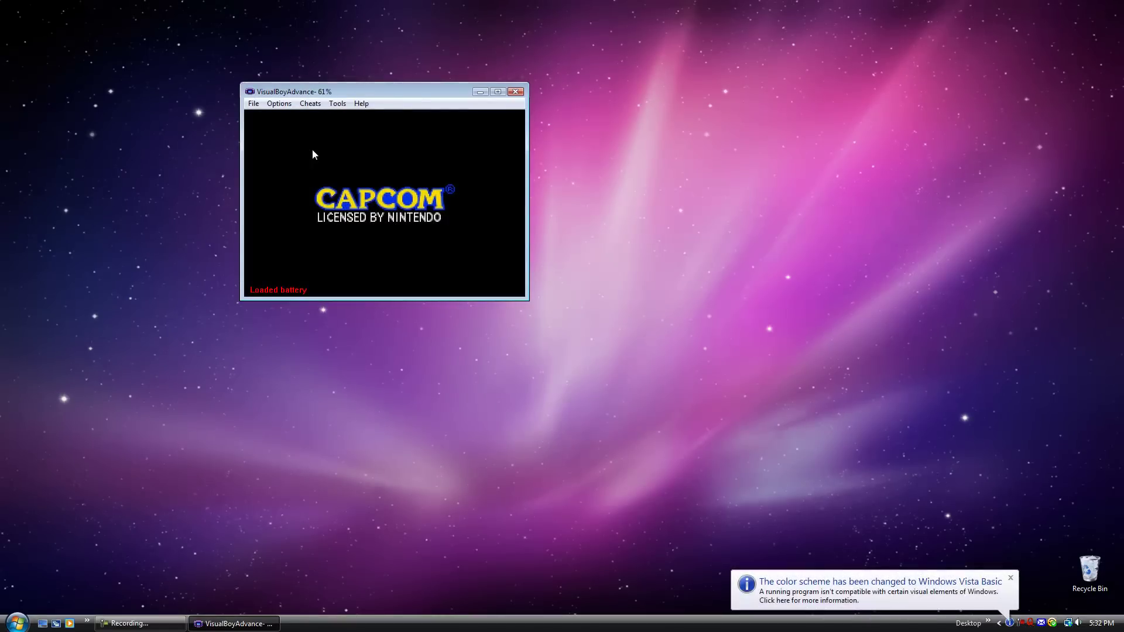
click(1011, 578)
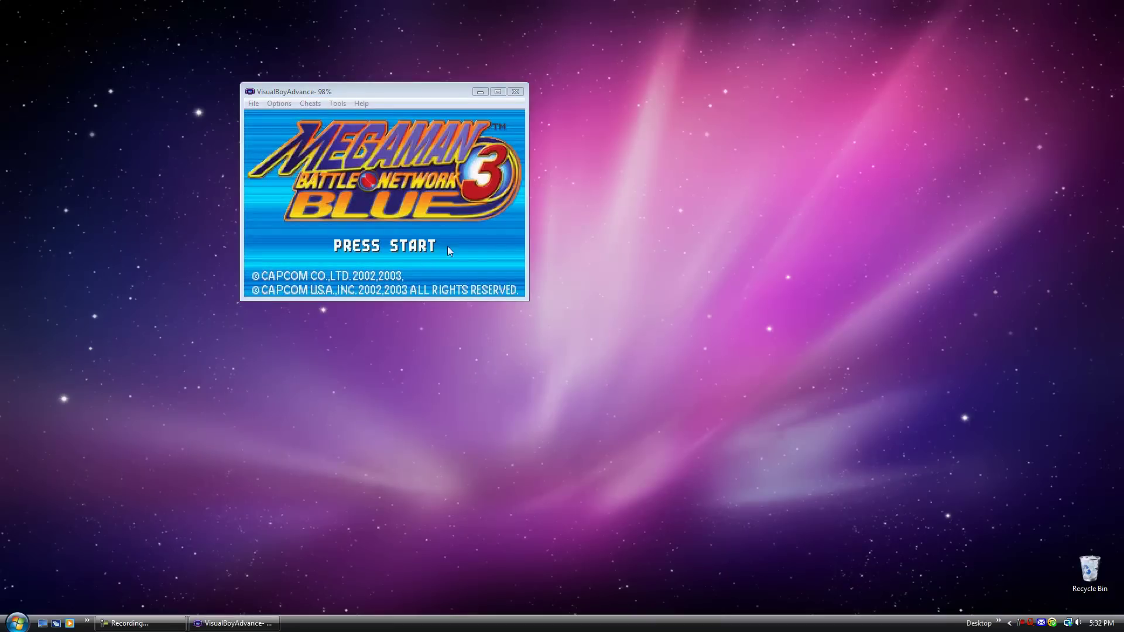
Step: Check the save game slots, then close them without saving
click(253, 104)
mouse_move(282, 190)
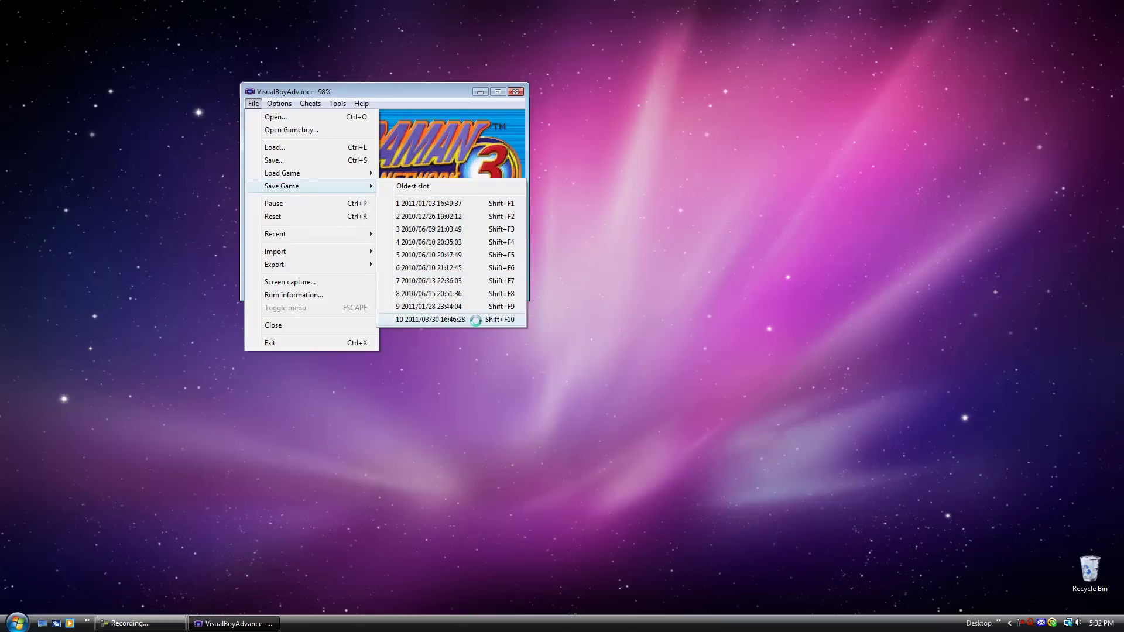
click(406, 99)
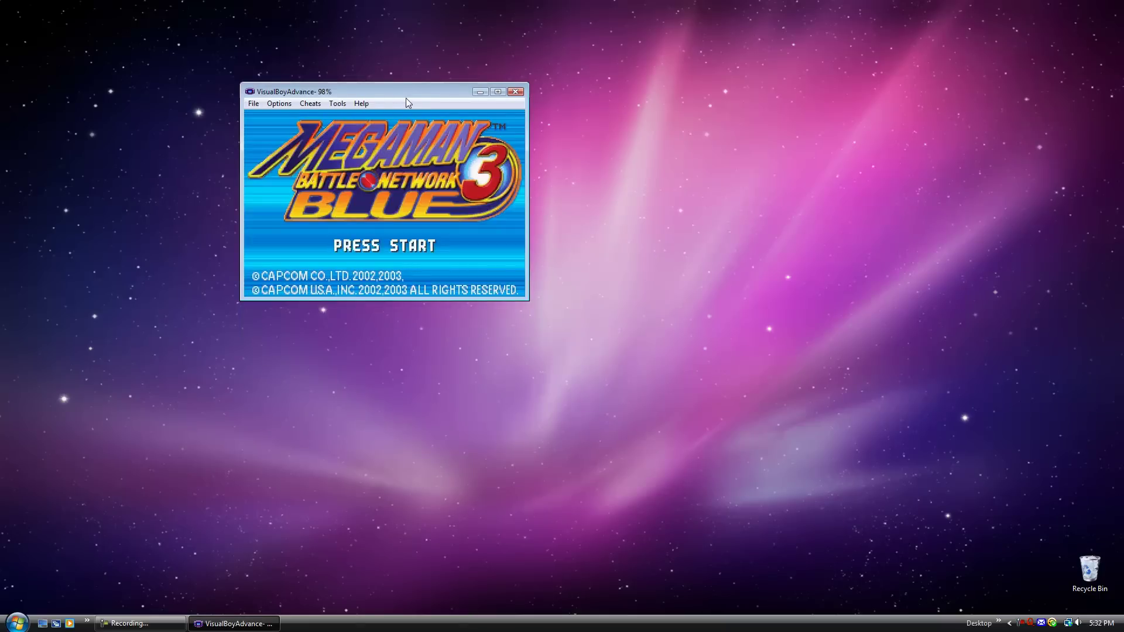
Step: Launch Sound Recorder, place it right of the emulator, then show VisualBoyAdvance's Record options
click(338, 104)
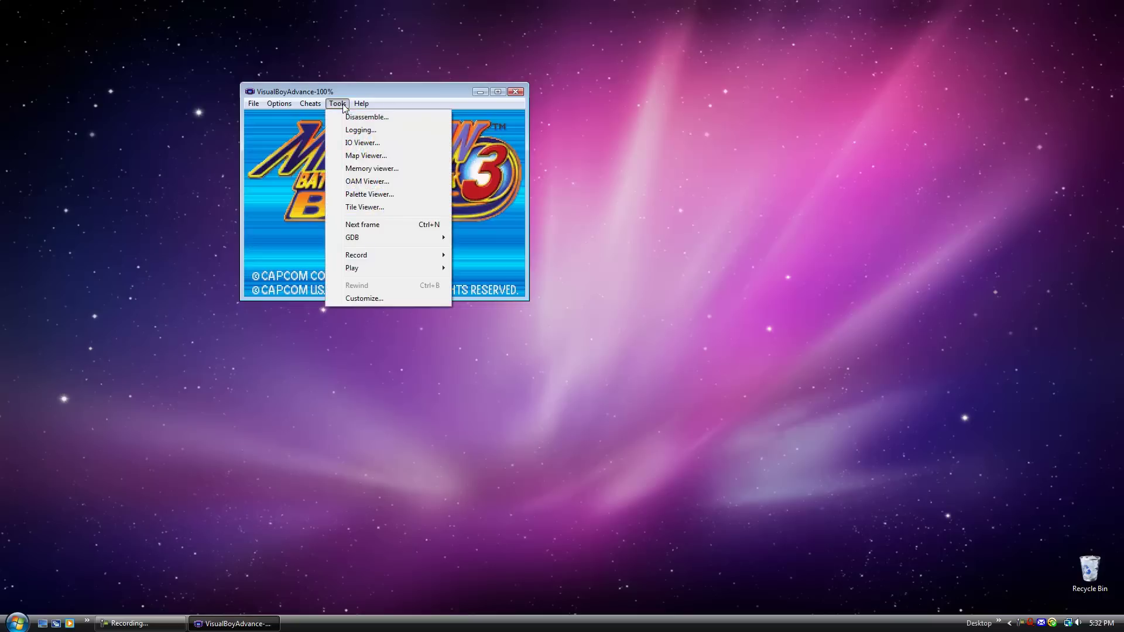
click(350, 89)
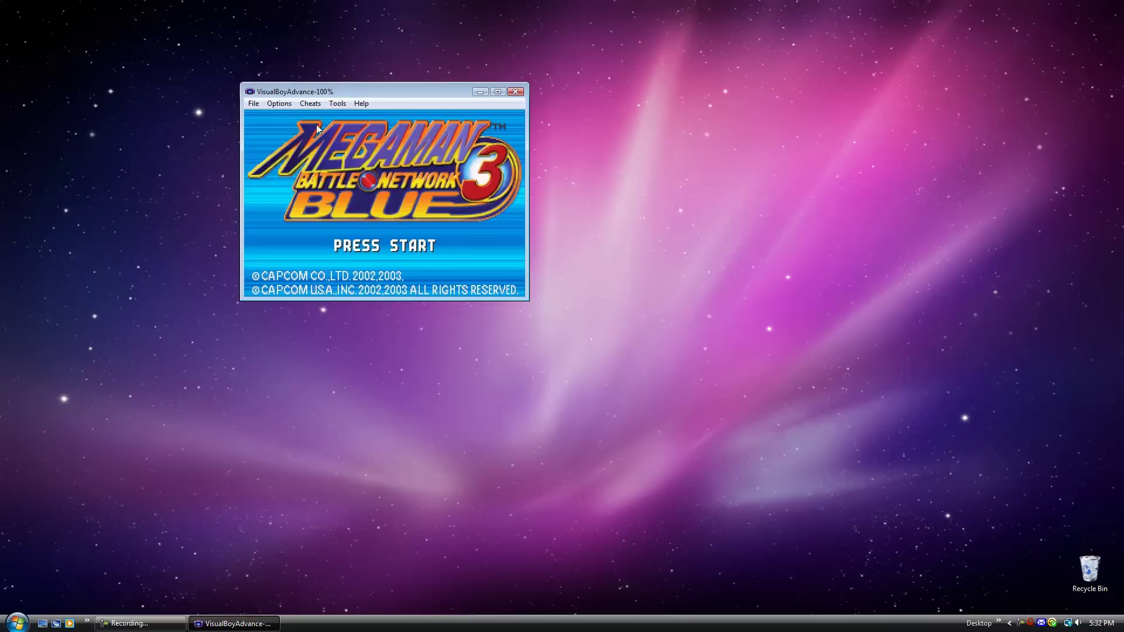
click(16, 623)
click(50, 435)
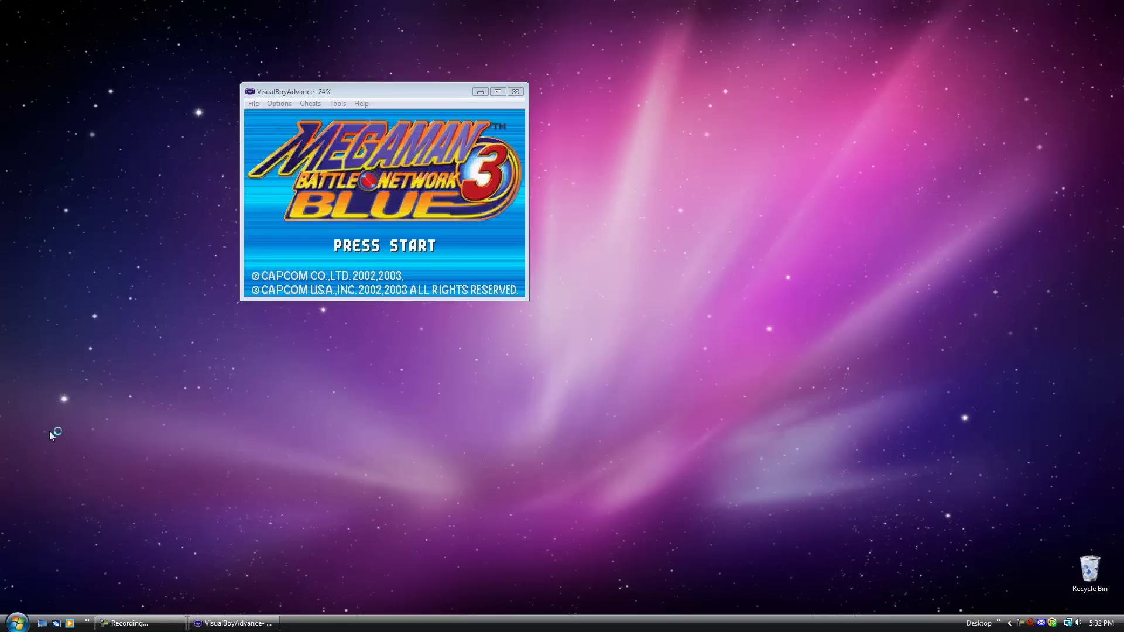
drag(227, 152, 604, 137)
drag(540, 151, 569, 147)
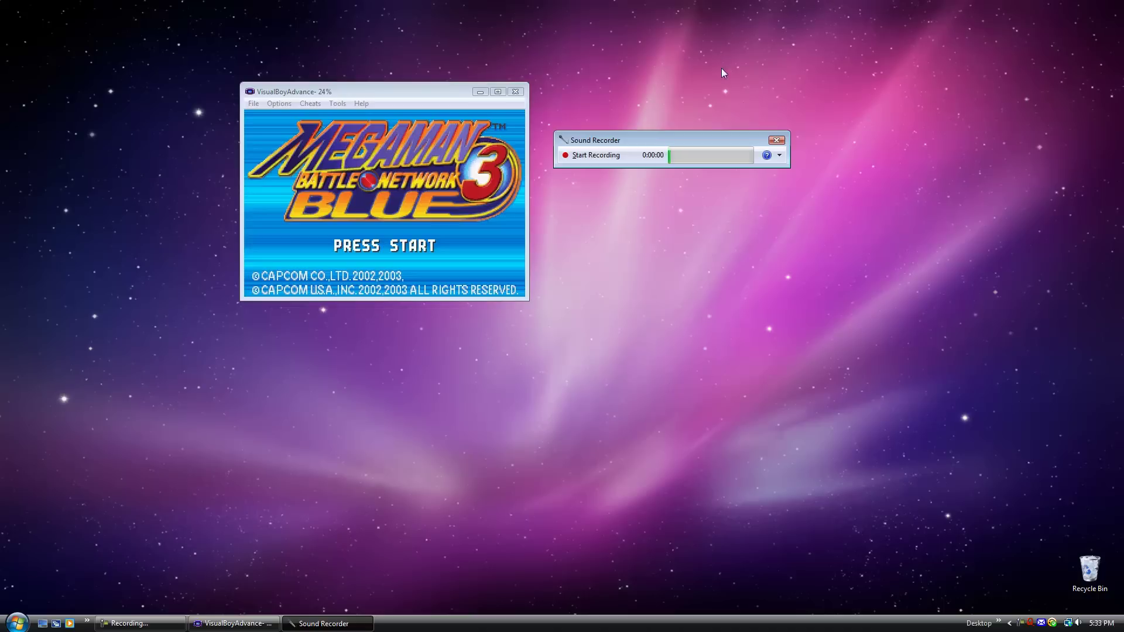
click(342, 103)
mouse_move(392, 260)
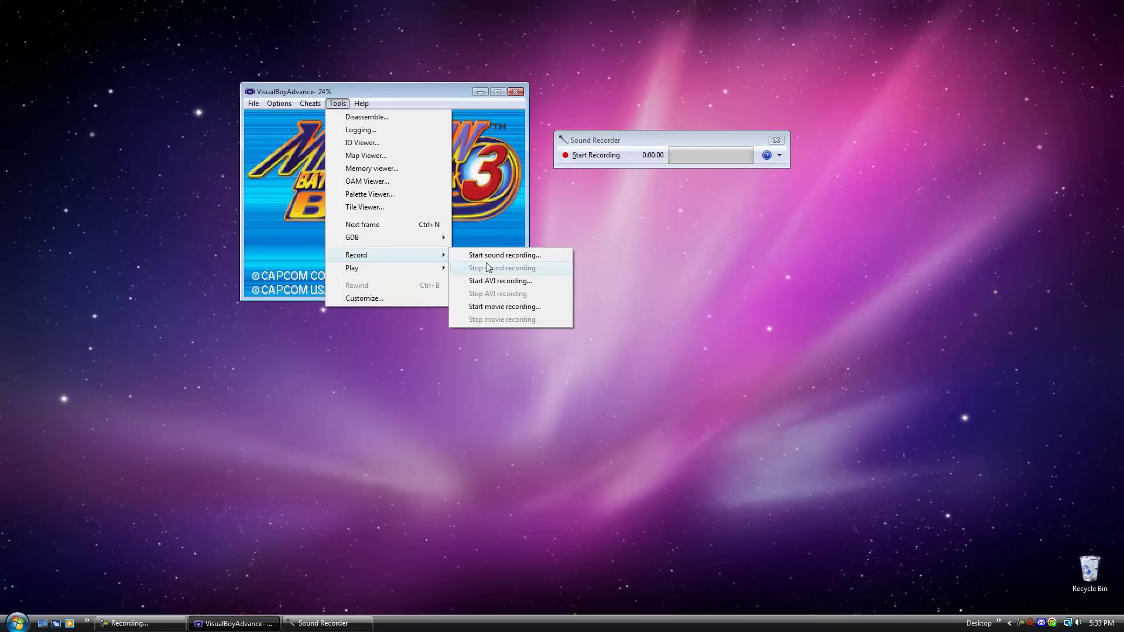
Step: Start an AVI recording saved as bb on the Desktop
click(497, 282)
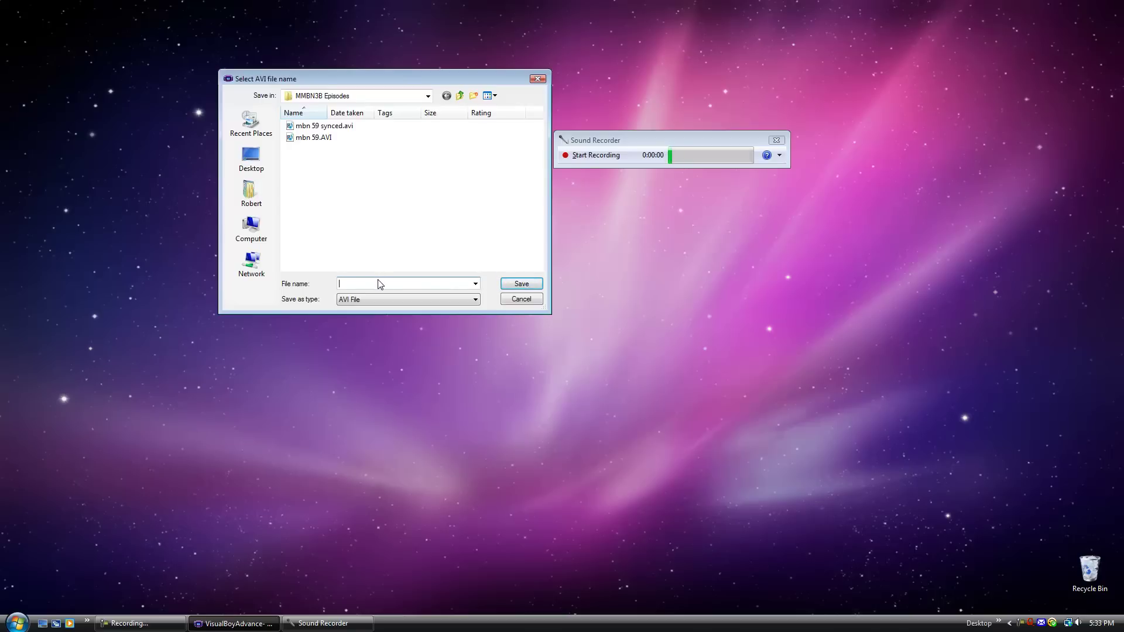
text(bb)
click(428, 96)
click(410, 117)
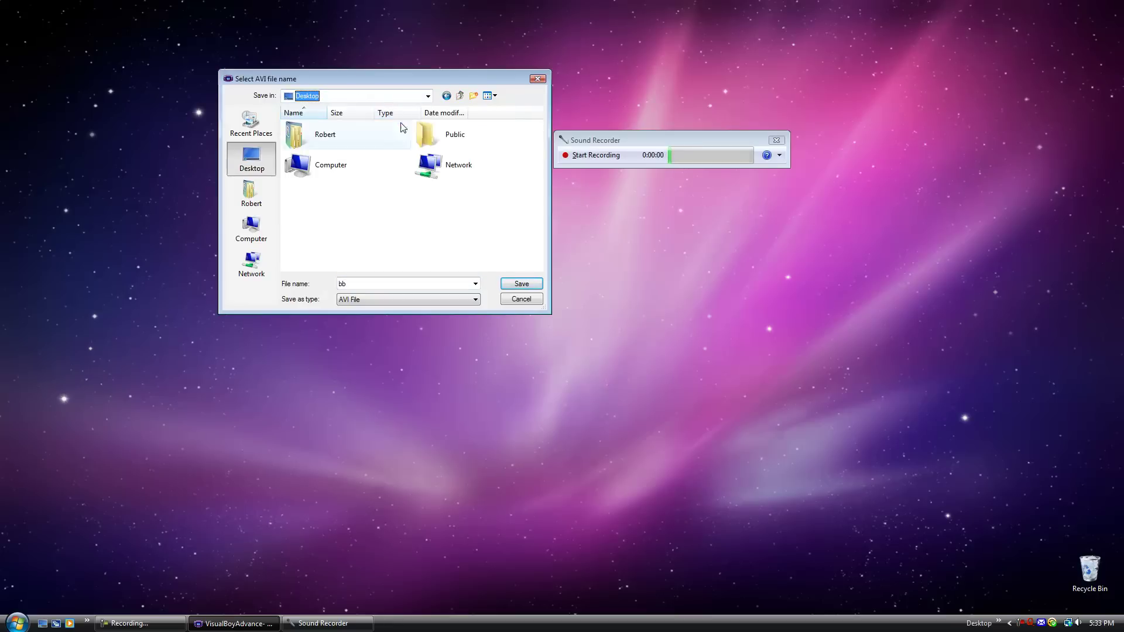
click(519, 287)
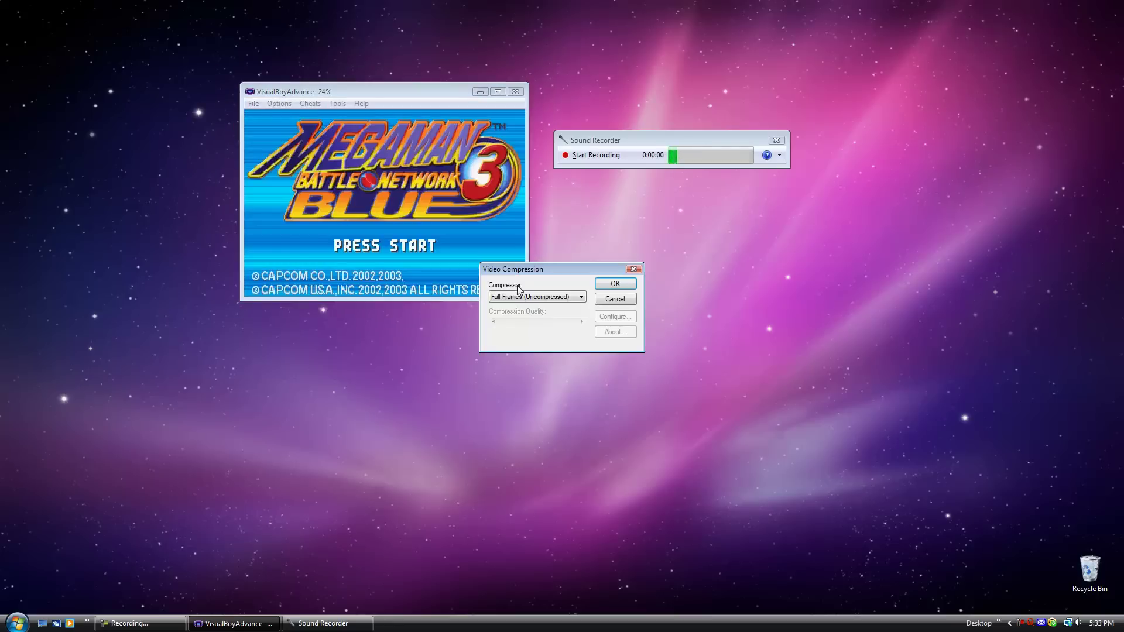
Step: Choose Microsoft Video 1 as the video compressor
drag(549, 261, 605, 184)
click(637, 215)
click(635, 218)
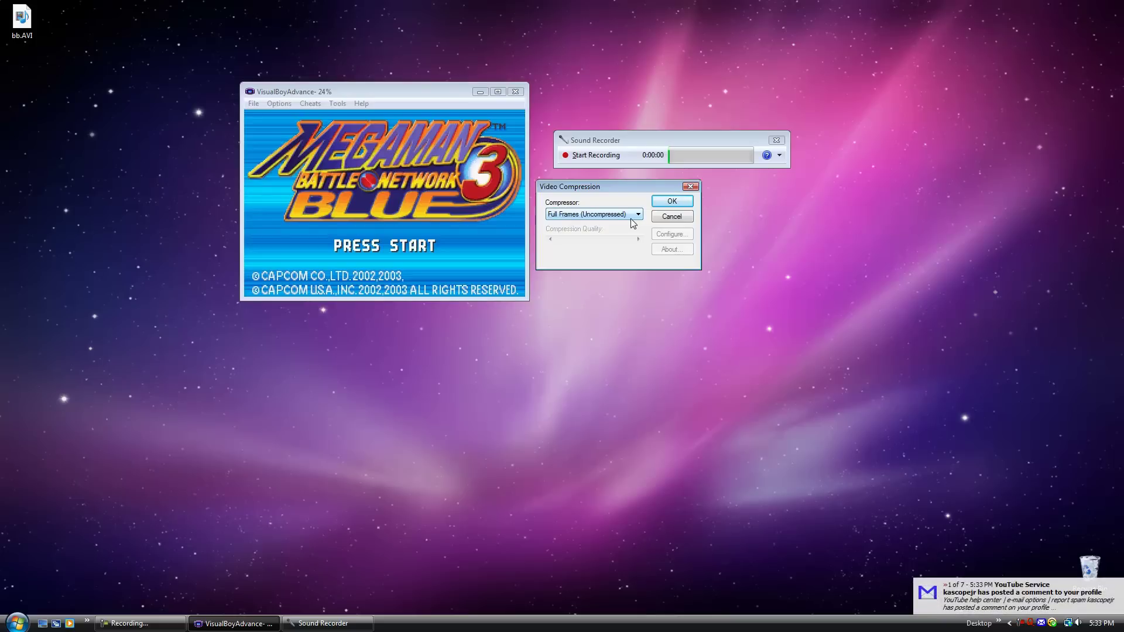
click(632, 218)
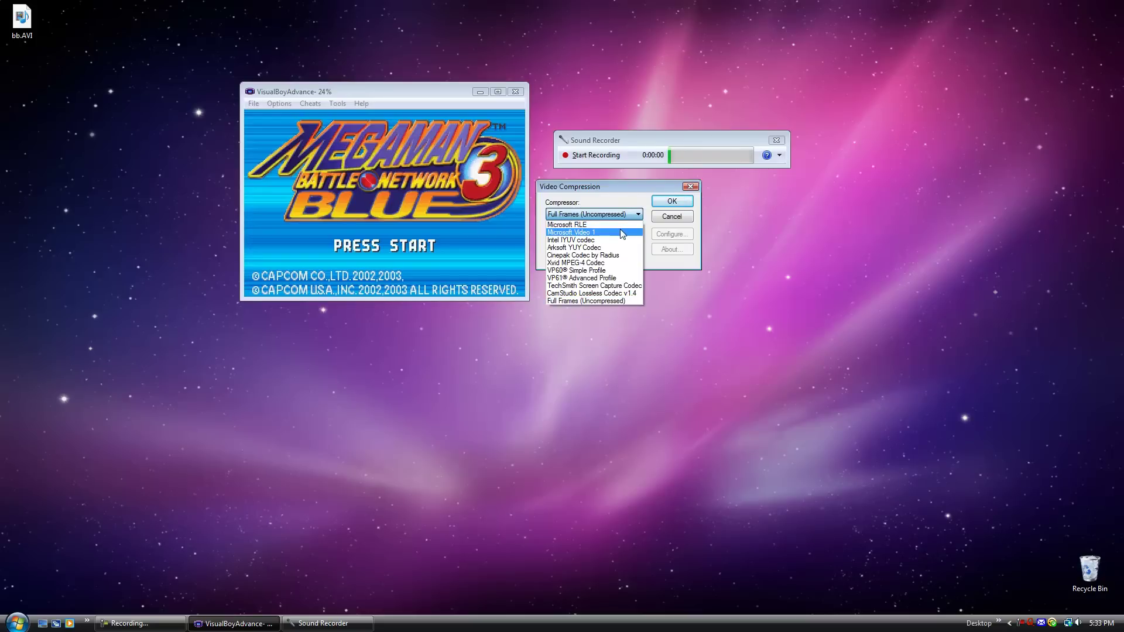
click(579, 232)
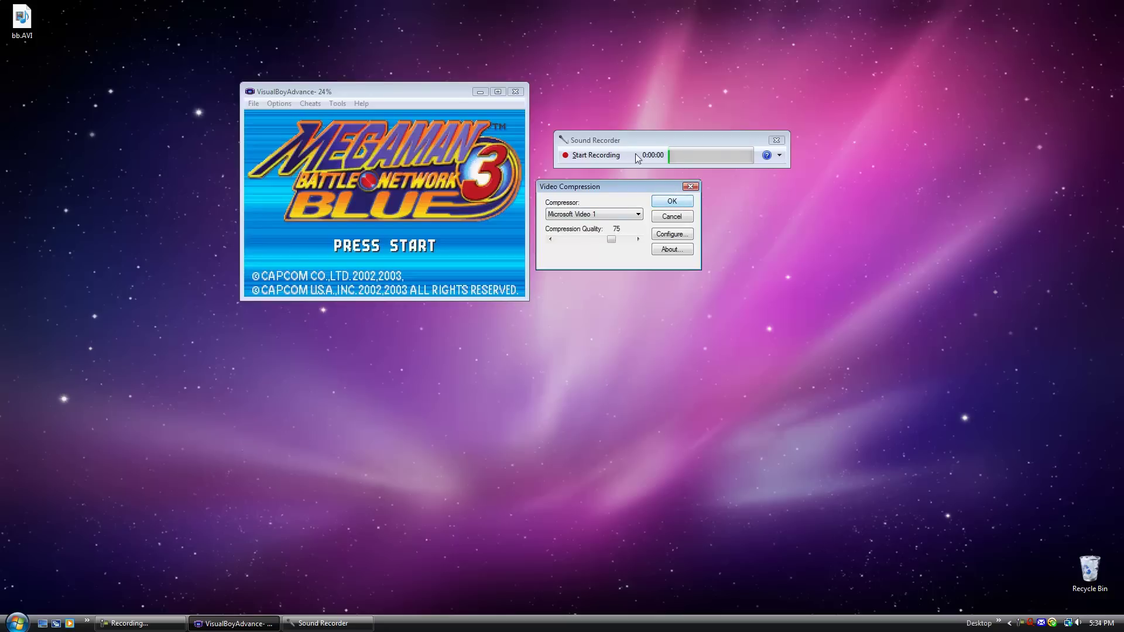
Step: Start Sound Recorder's audio capture and confirm compression to begin video recording
drag(632, 141, 618, 150)
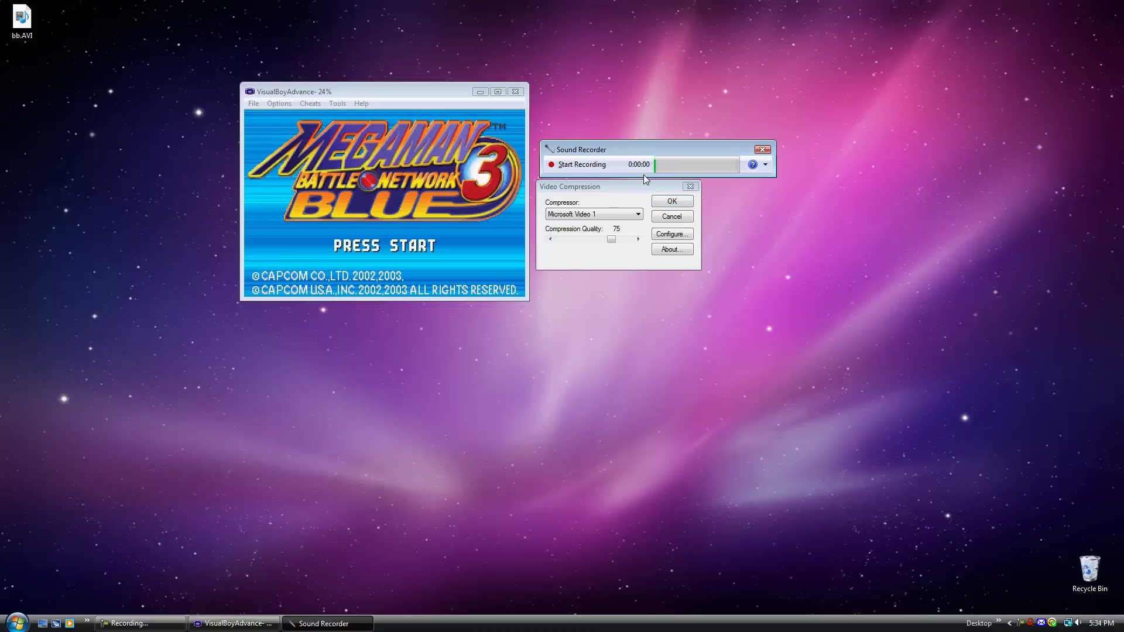
click(596, 165)
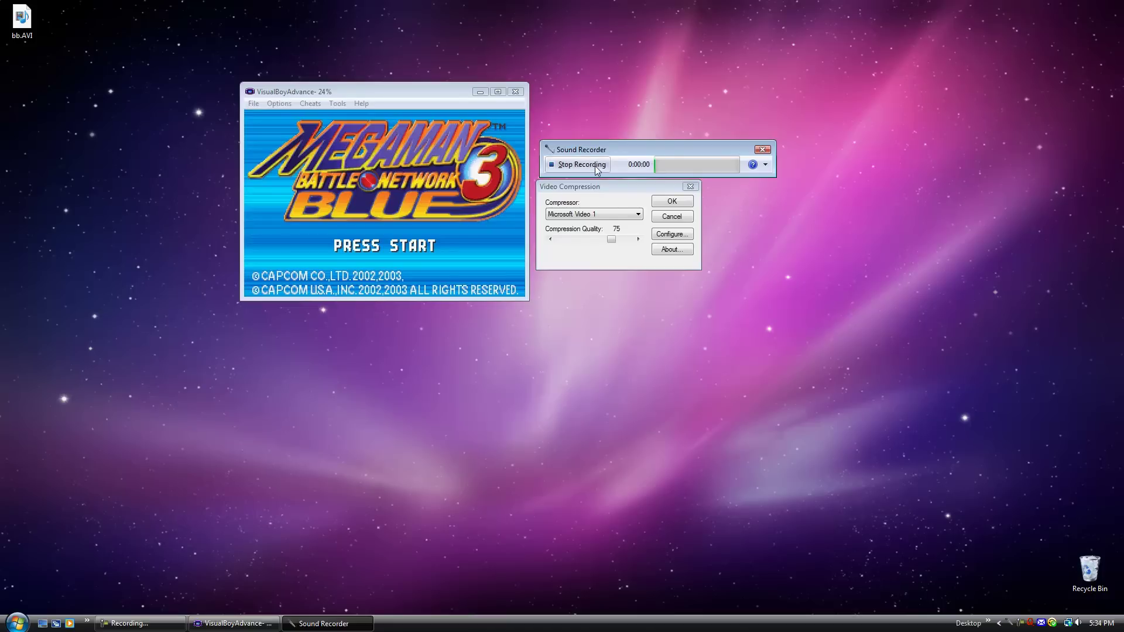
click(678, 201)
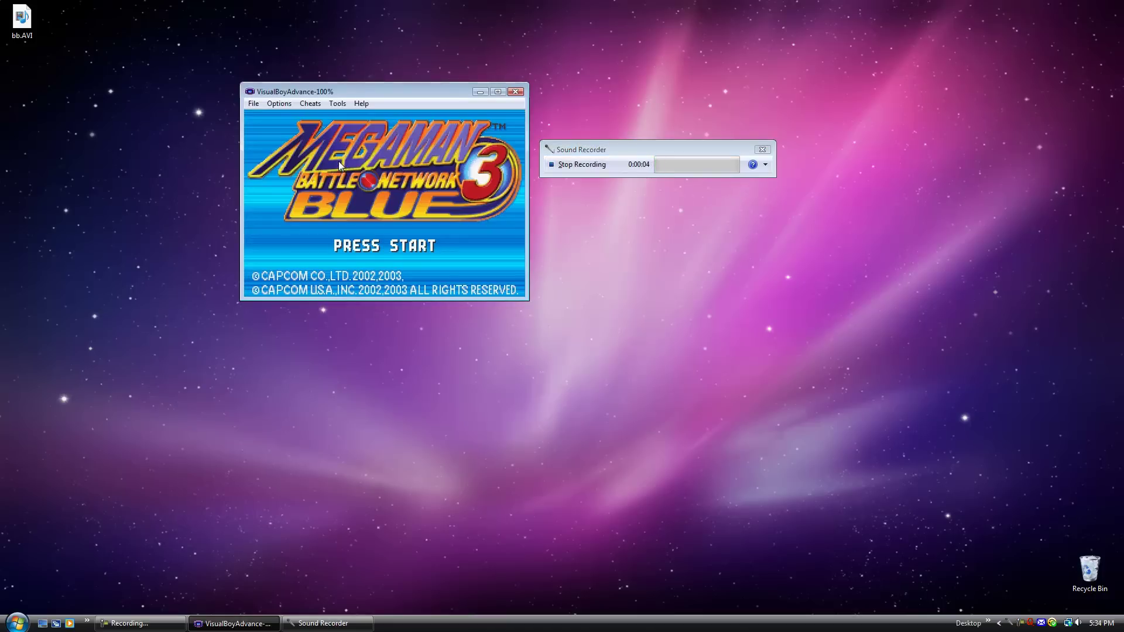
Step: Pass the title screen, continue the saved game, and walk MegaMan left
key(Return)
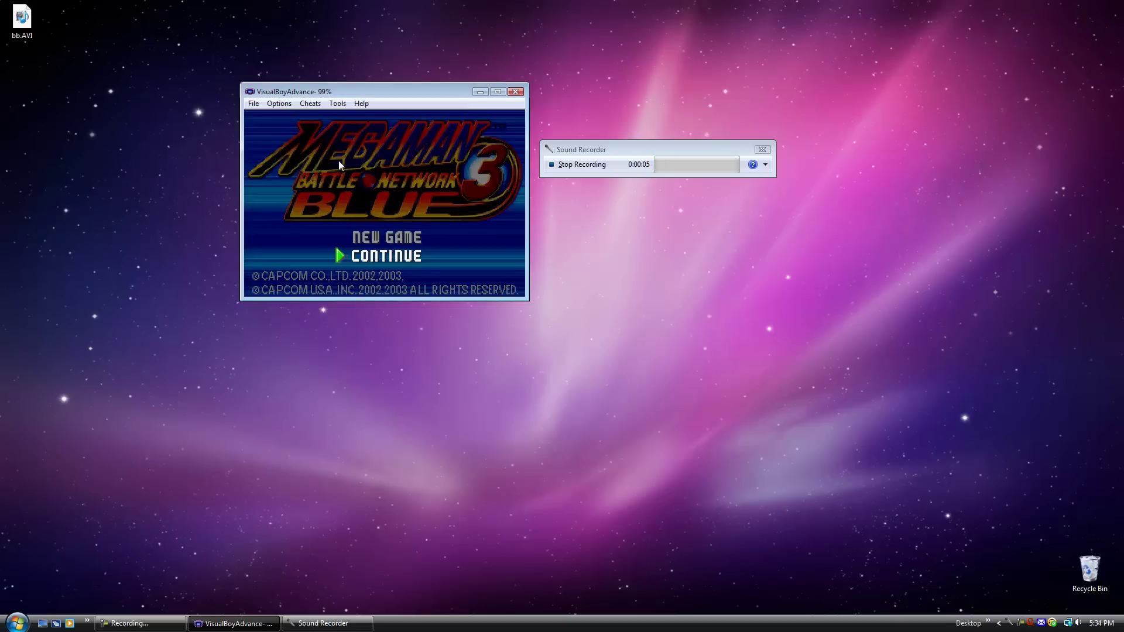
key(Down)
key(Up)
key(Down)
key(Return)
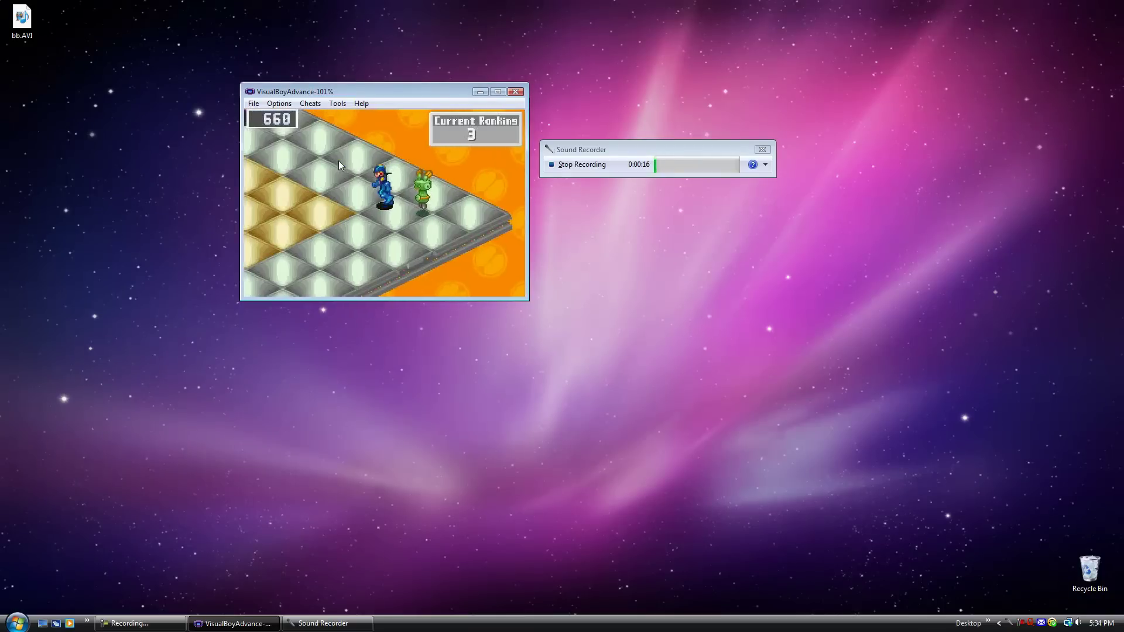
key(Left)
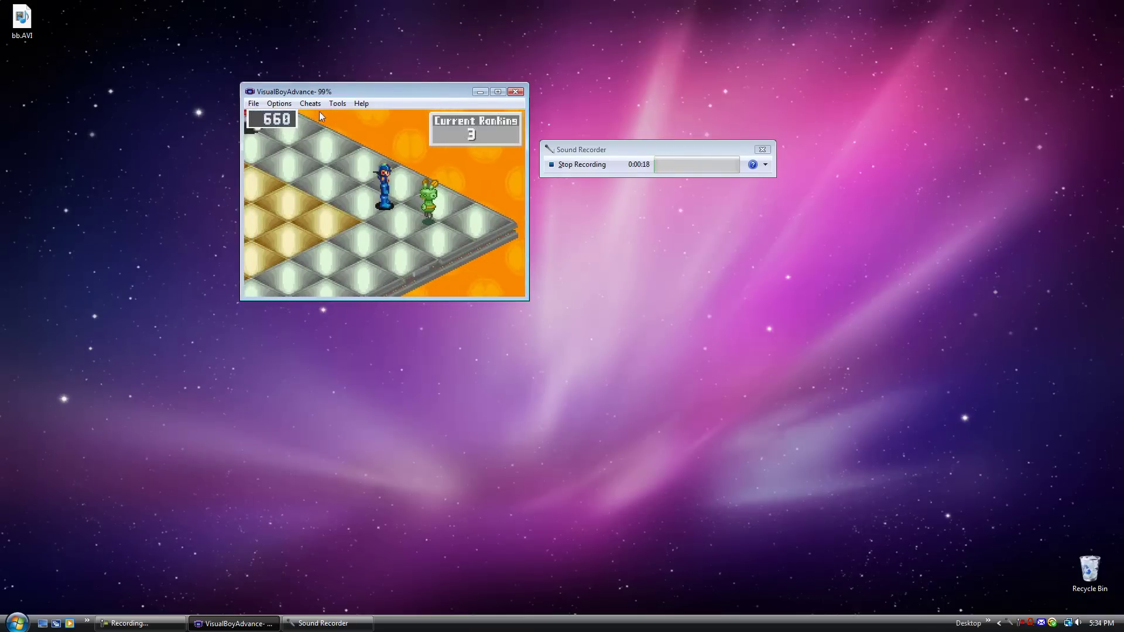
Step: Stop the AVI recording in VisualBoyAdvance
click(337, 104)
mouse_move(377, 250)
click(498, 293)
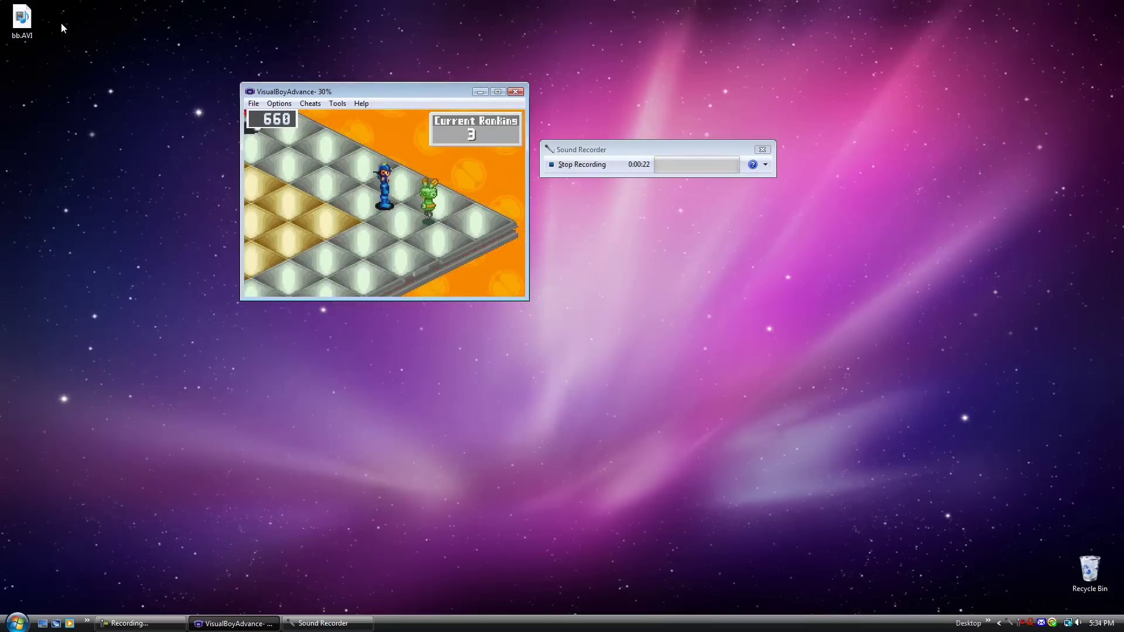
Step: Stop the audio capture, save it as bb2.wma on the Desktop, and close Sound Recorder
click(595, 165)
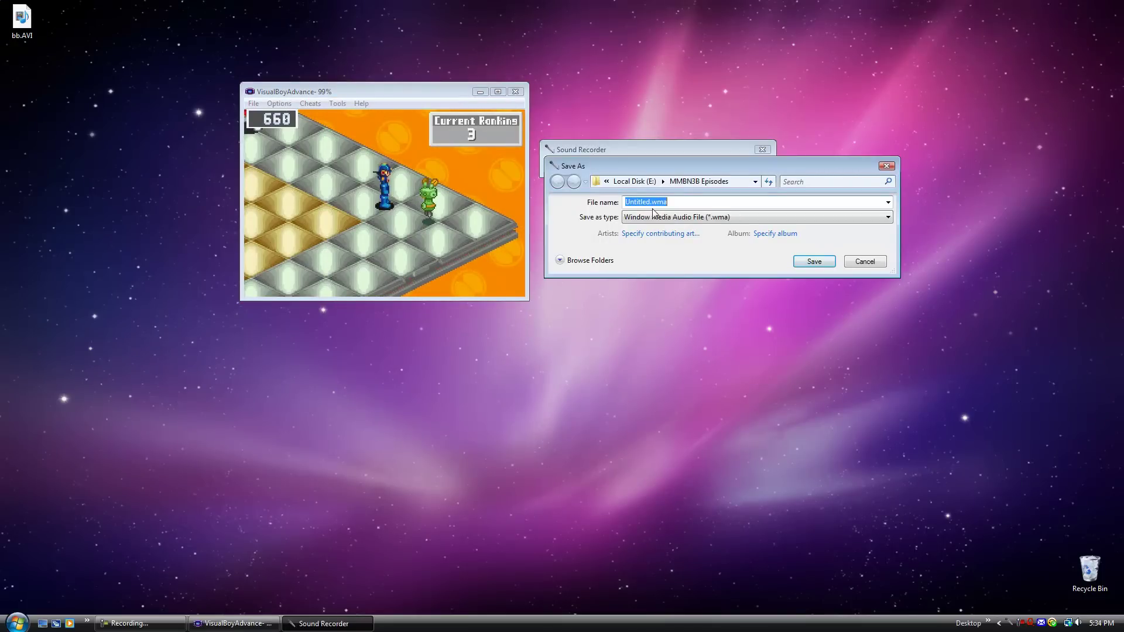
drag(651, 202, 605, 204)
text(bb2)
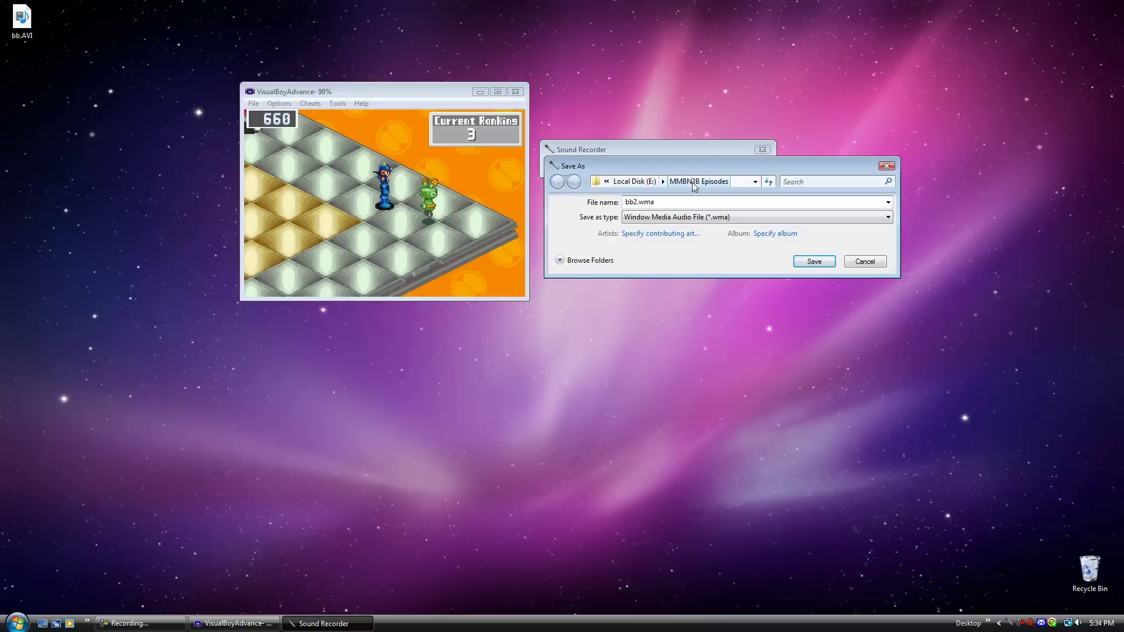
click(606, 181)
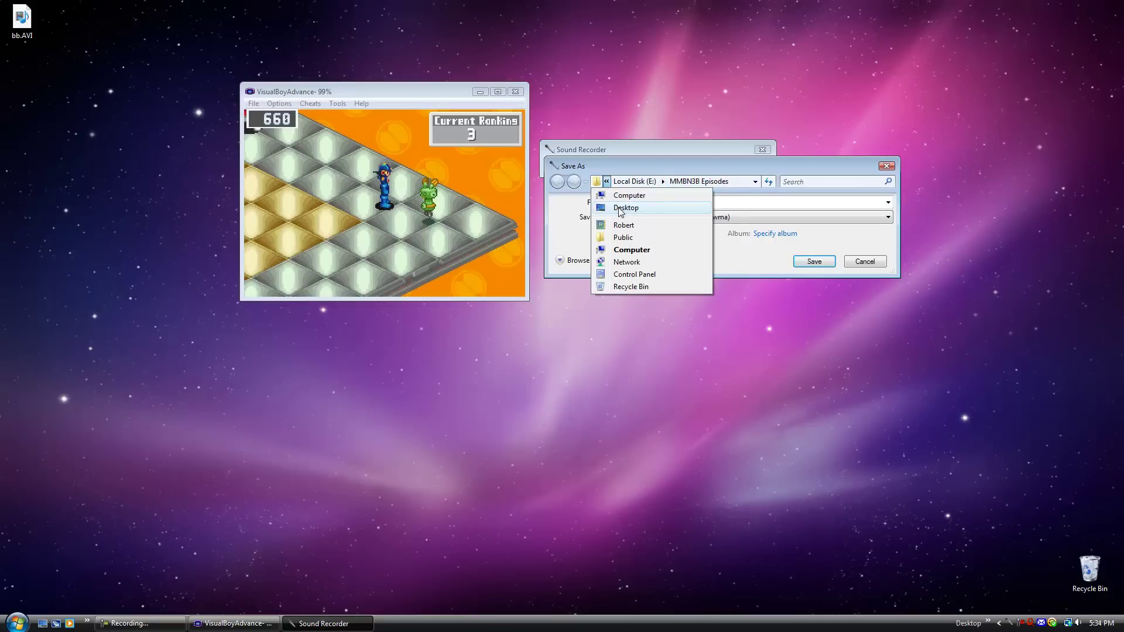
click(626, 208)
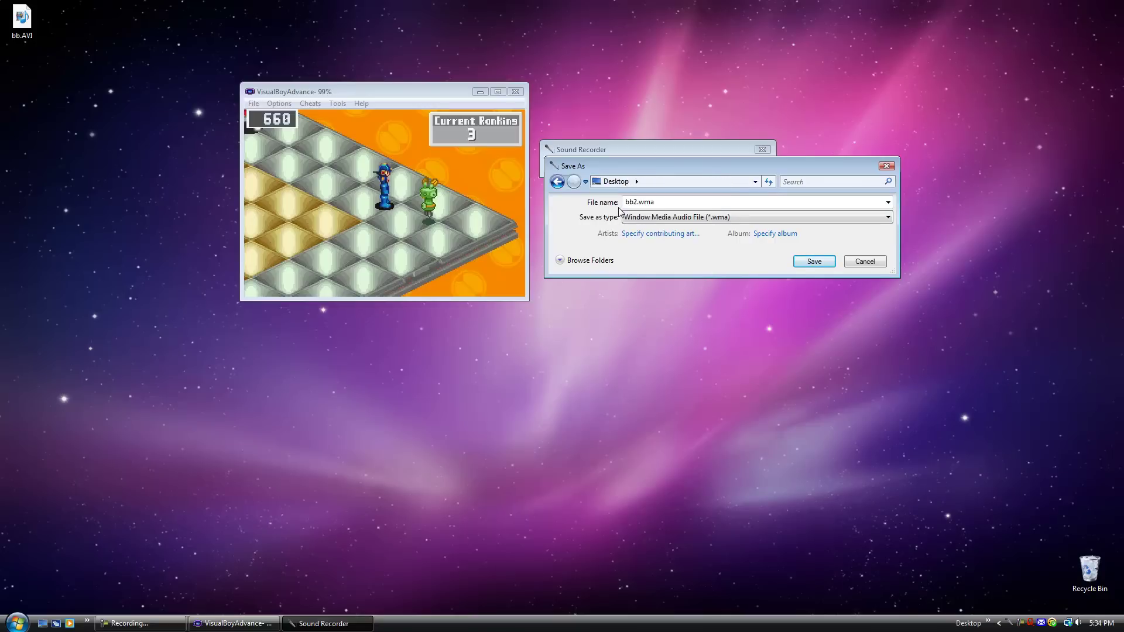
click(815, 261)
click(762, 150)
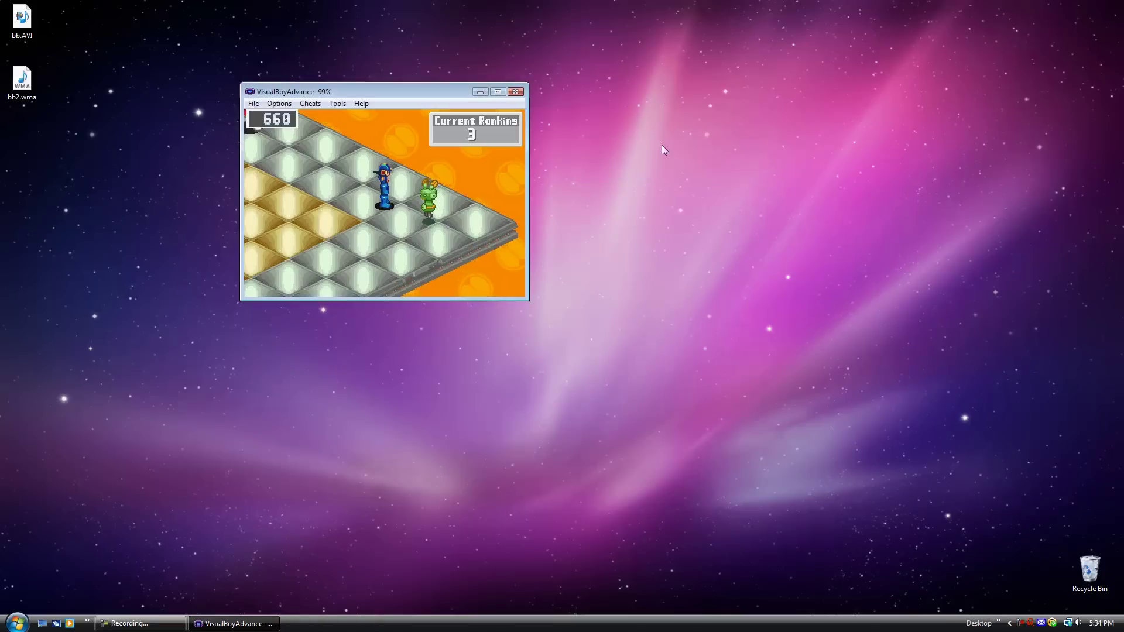
Step: Save the current game to a slot and quit VisualBoyAdvance
click(254, 106)
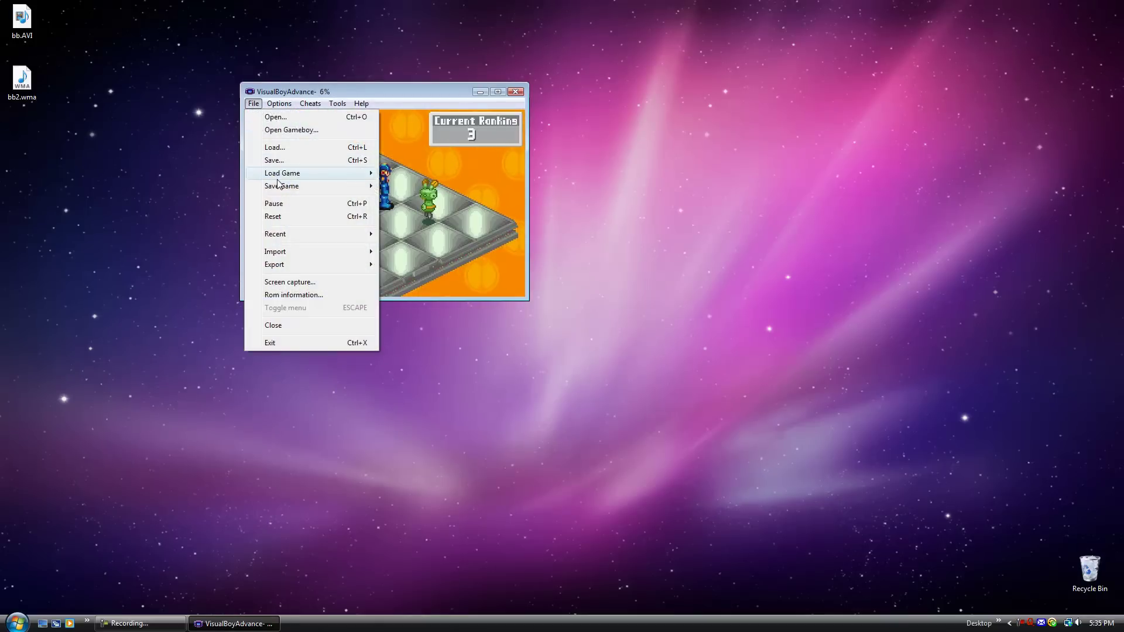
mouse_move(282, 186)
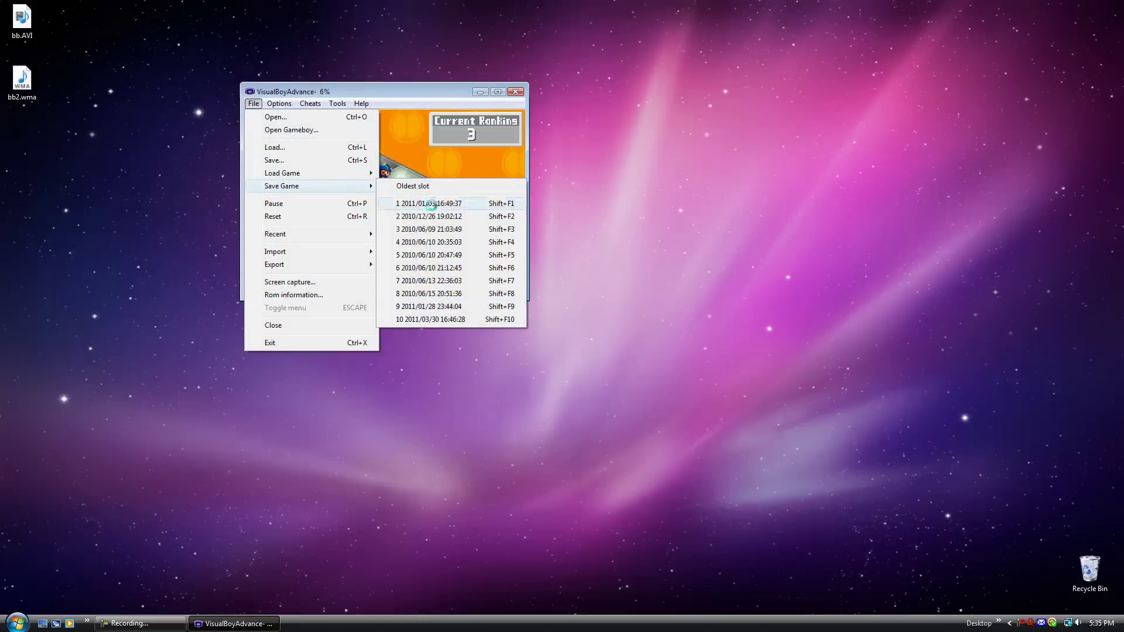
click(427, 94)
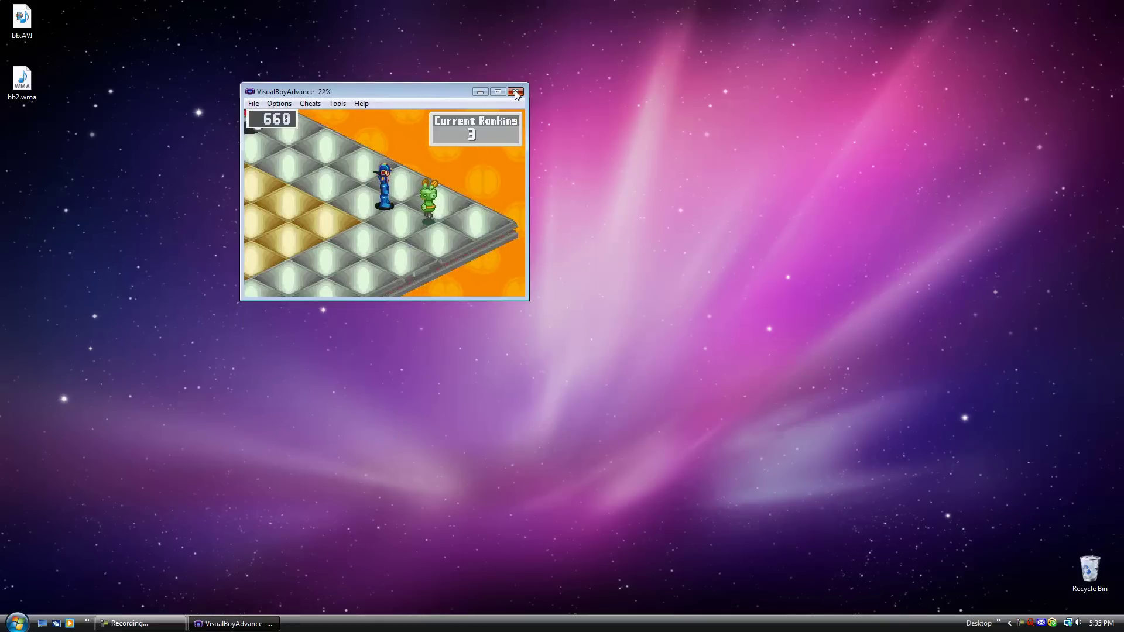
click(515, 91)
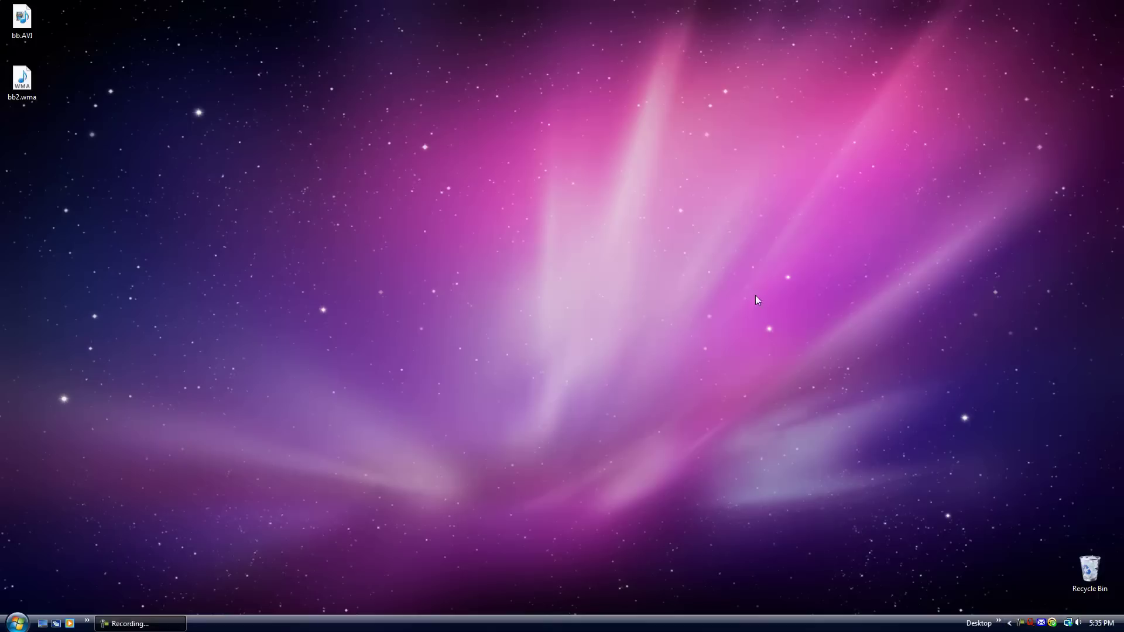
Step: Select bb.AVI to confirm its details (18.0 MB, 00:00:16), then bring up the Start menu
click(34, 27)
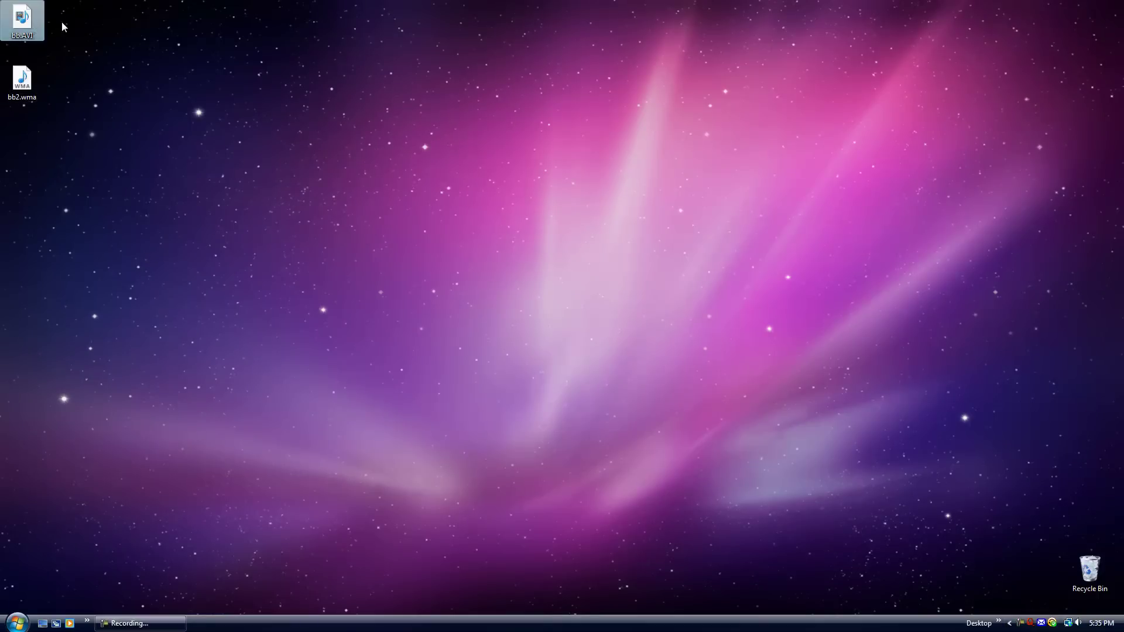
click(32, 28)
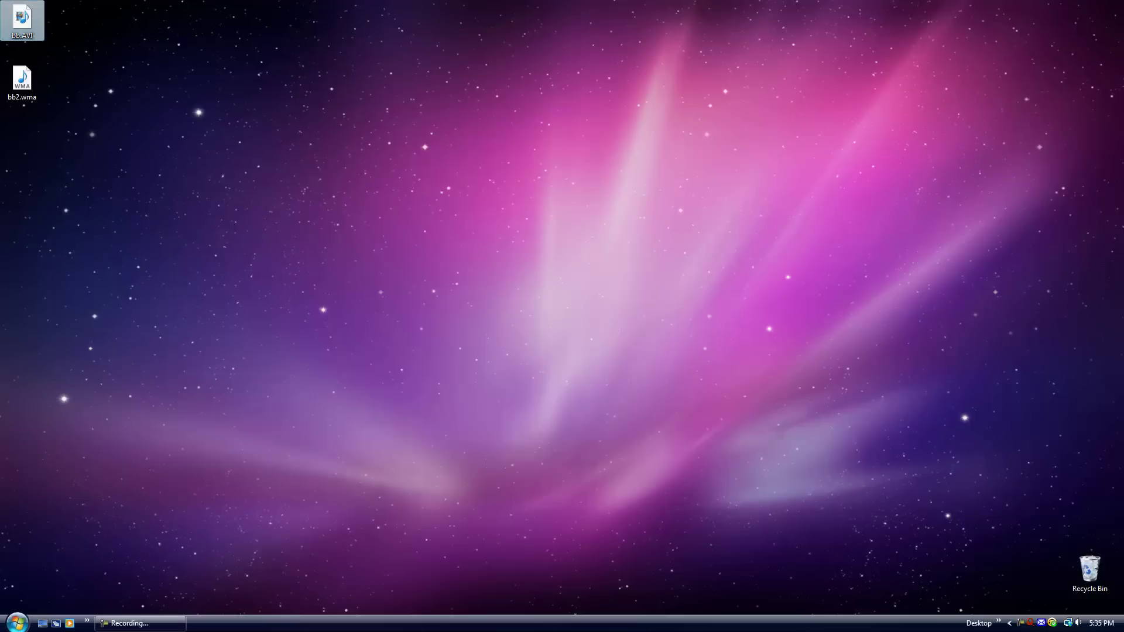
mouse_move(5, 23)
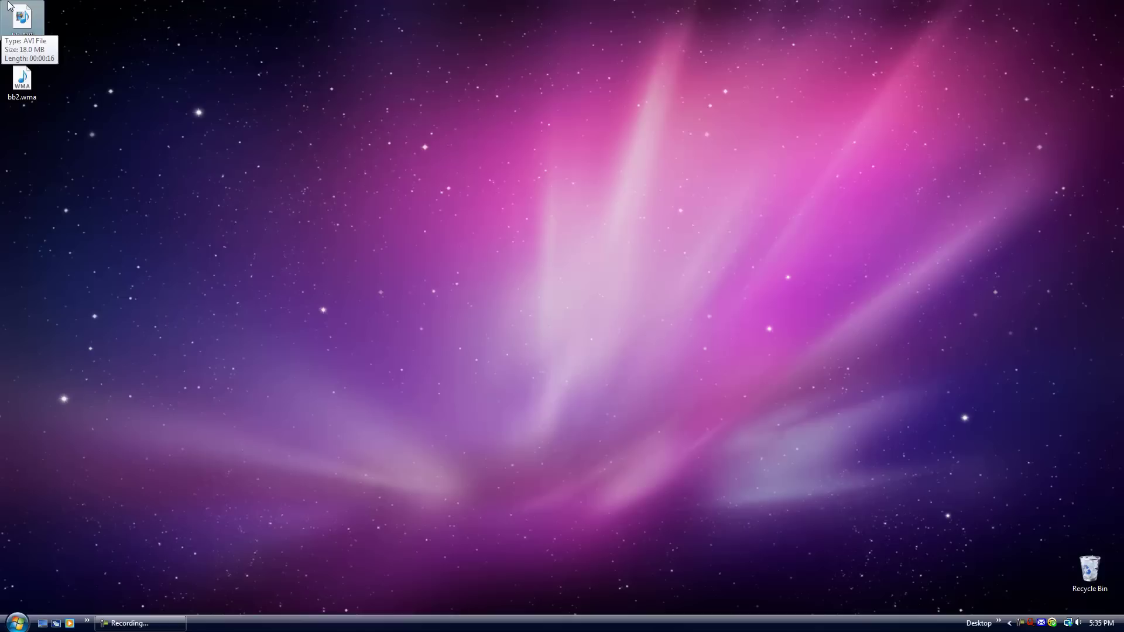
click(3, 618)
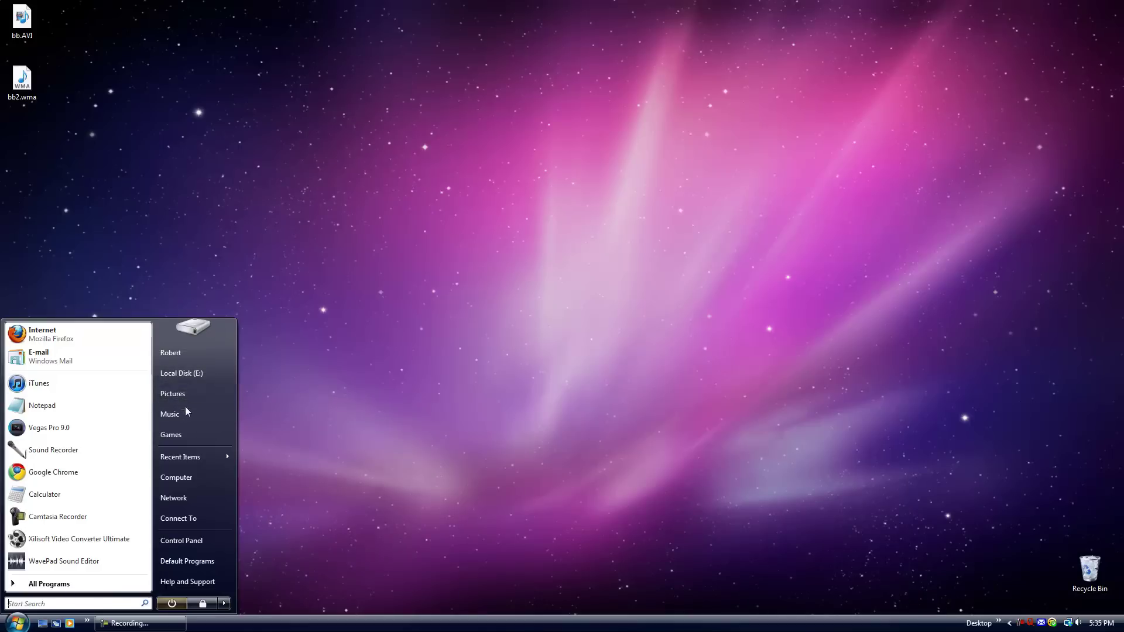
Step: Launch VirtualDub.exe from the VirtualDub folder on E:, close Explorer, and drag bb.AVI in
click(195, 374)
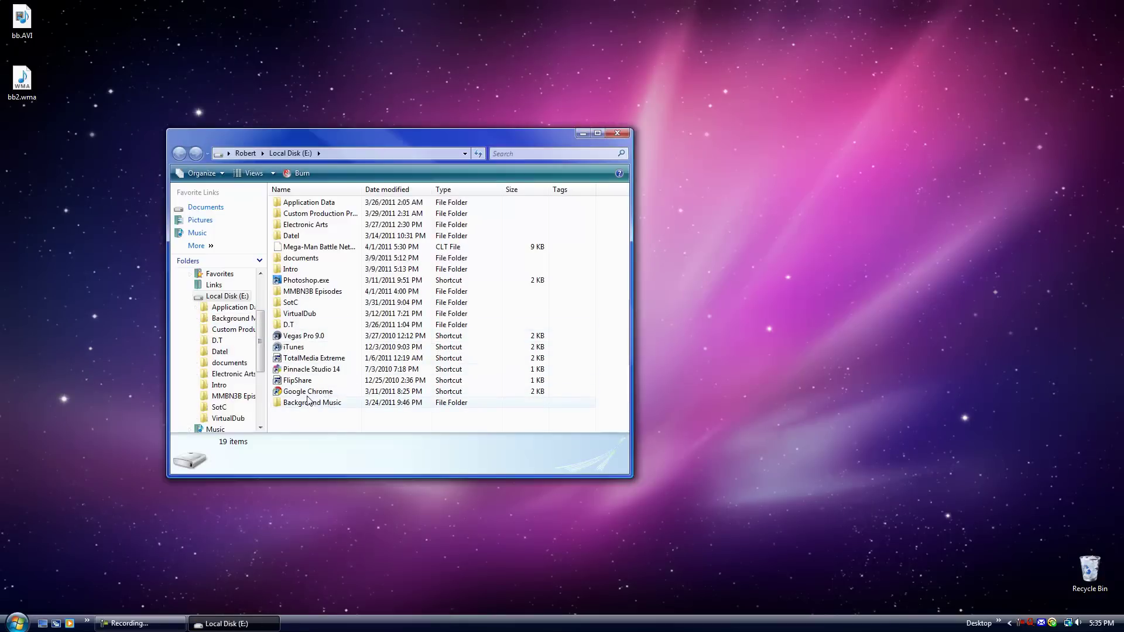
double_click(304, 315)
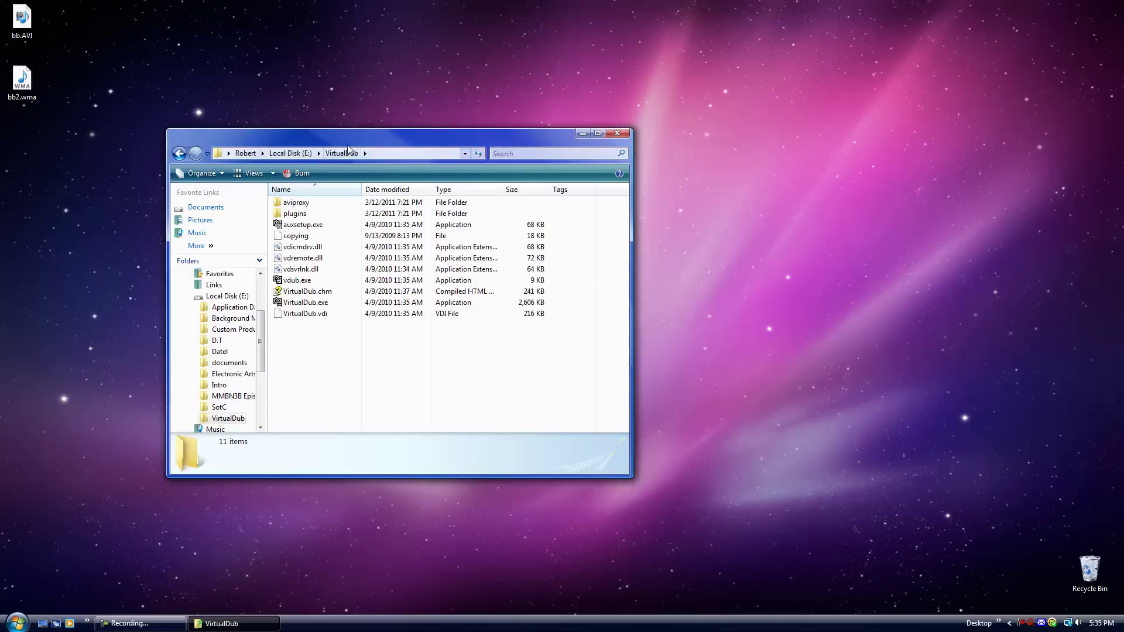
double_click(315, 303)
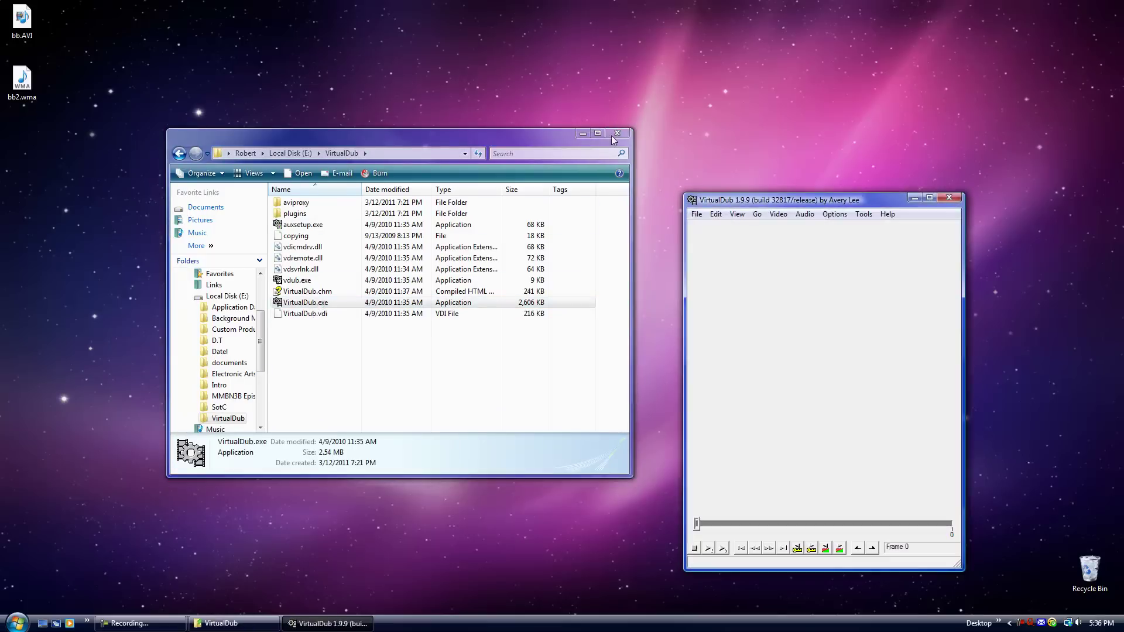
click(617, 133)
drag(762, 199, 433, 110)
drag(22, 17, 384, 154)
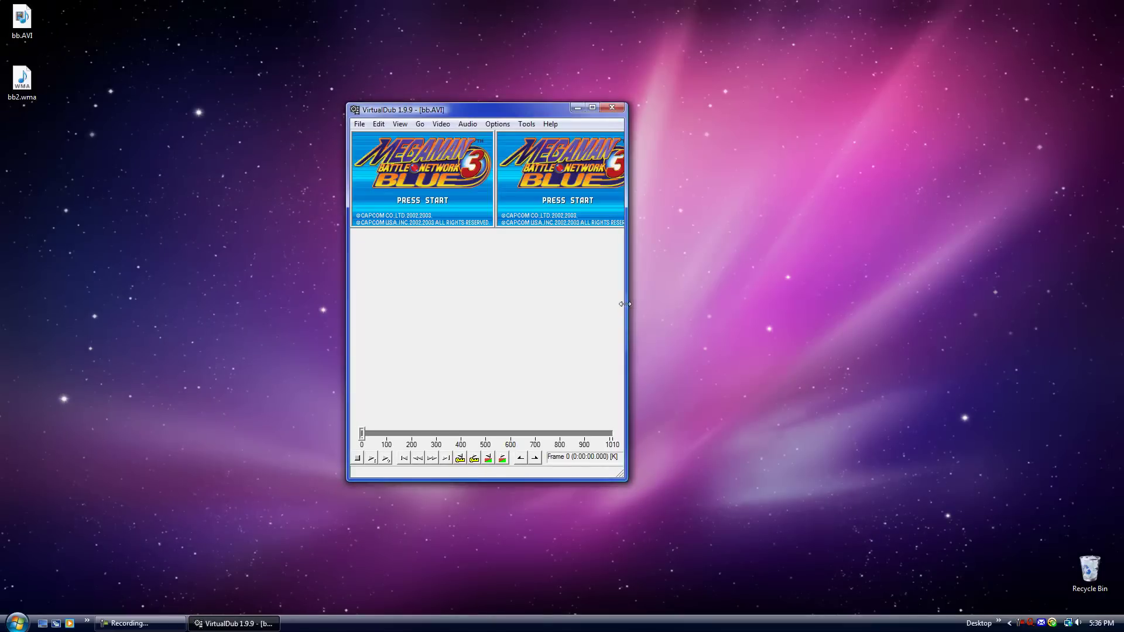
Step: Match the frame rate to the audio duration and switch audio to full processing mode
drag(626, 309, 677, 295)
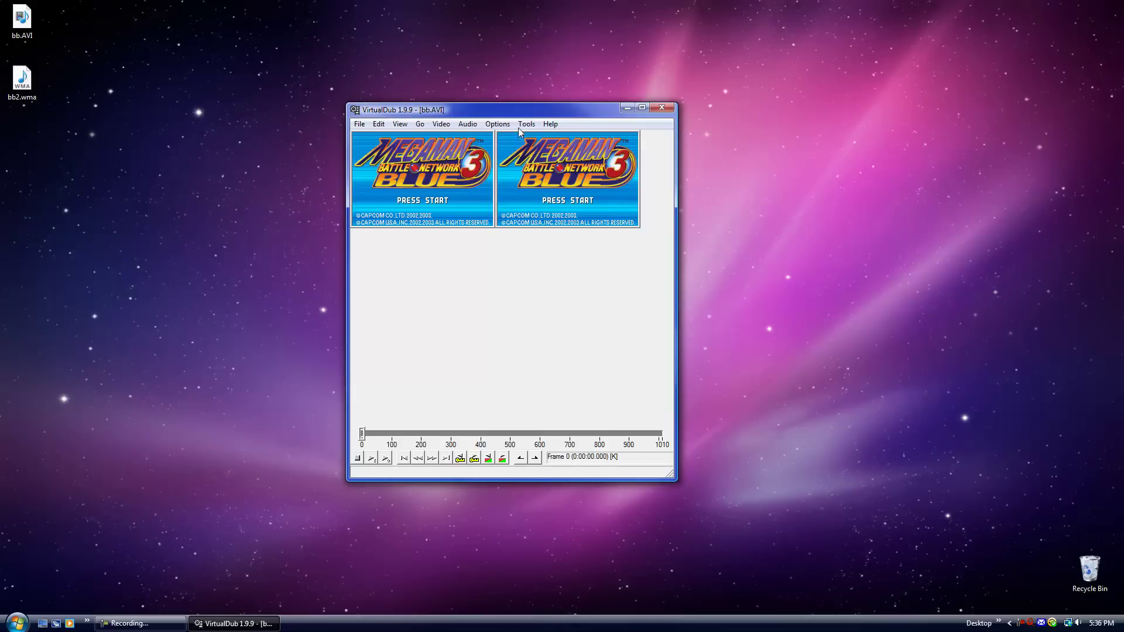
click(442, 124)
click(457, 151)
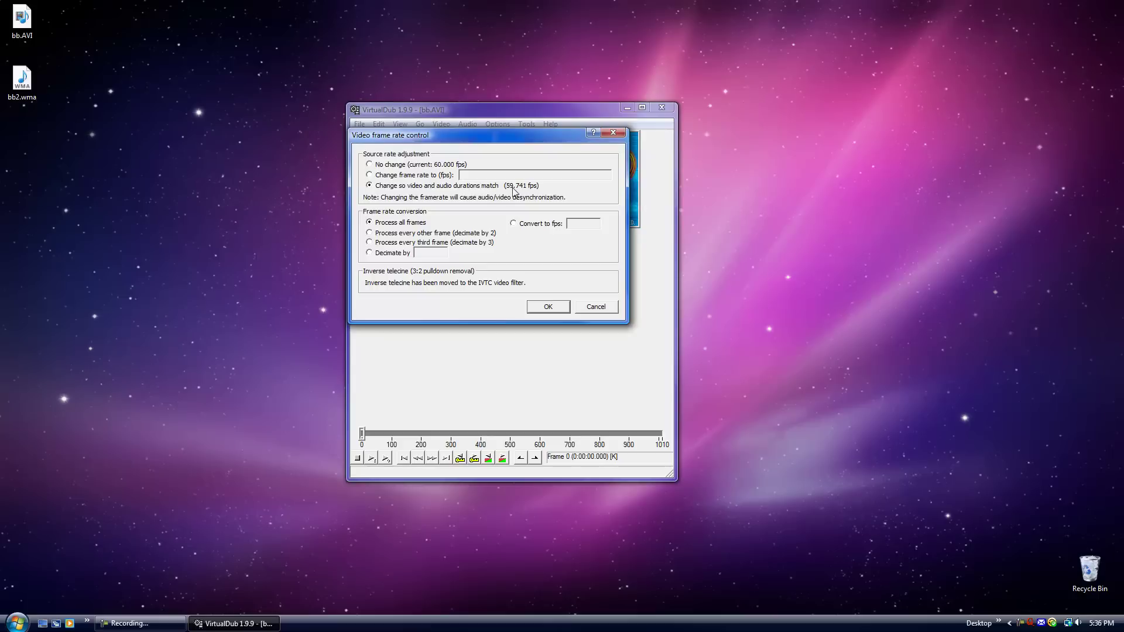
click(549, 308)
click(467, 124)
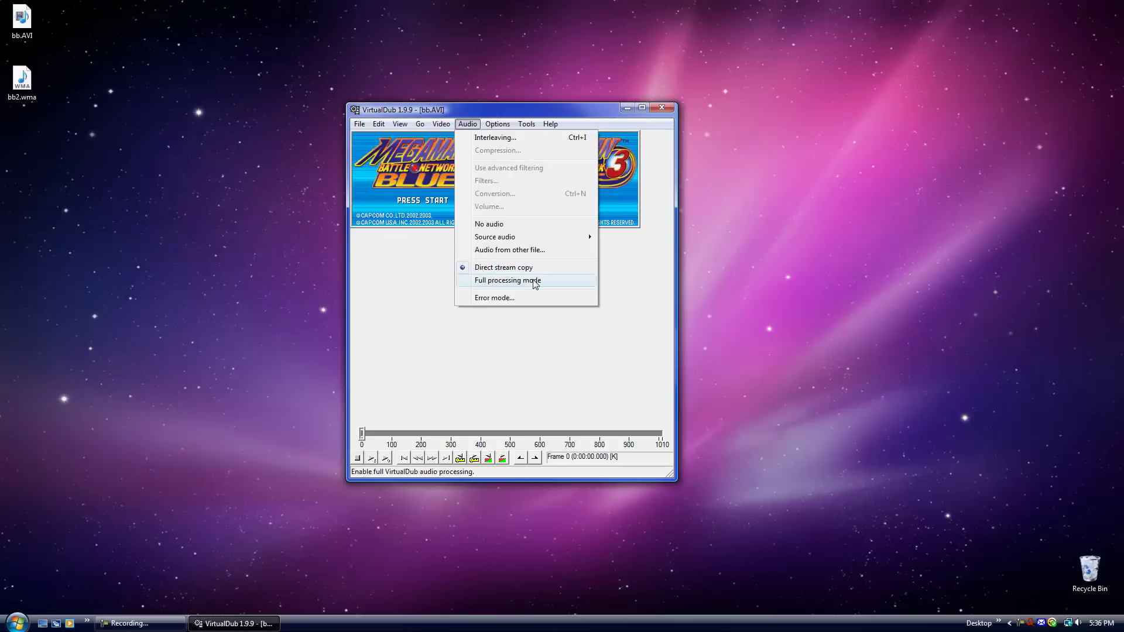
click(516, 281)
Step: Set audio compression to Lame MP3, 22050 Hz, 160 kbps CBR stereo
click(468, 124)
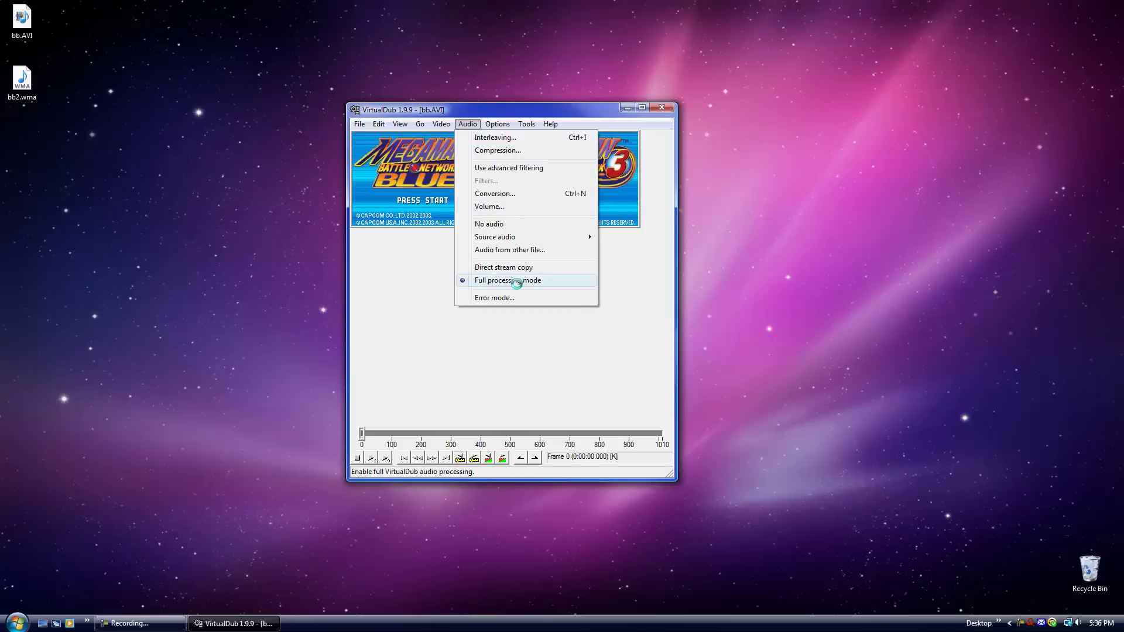
click(498, 151)
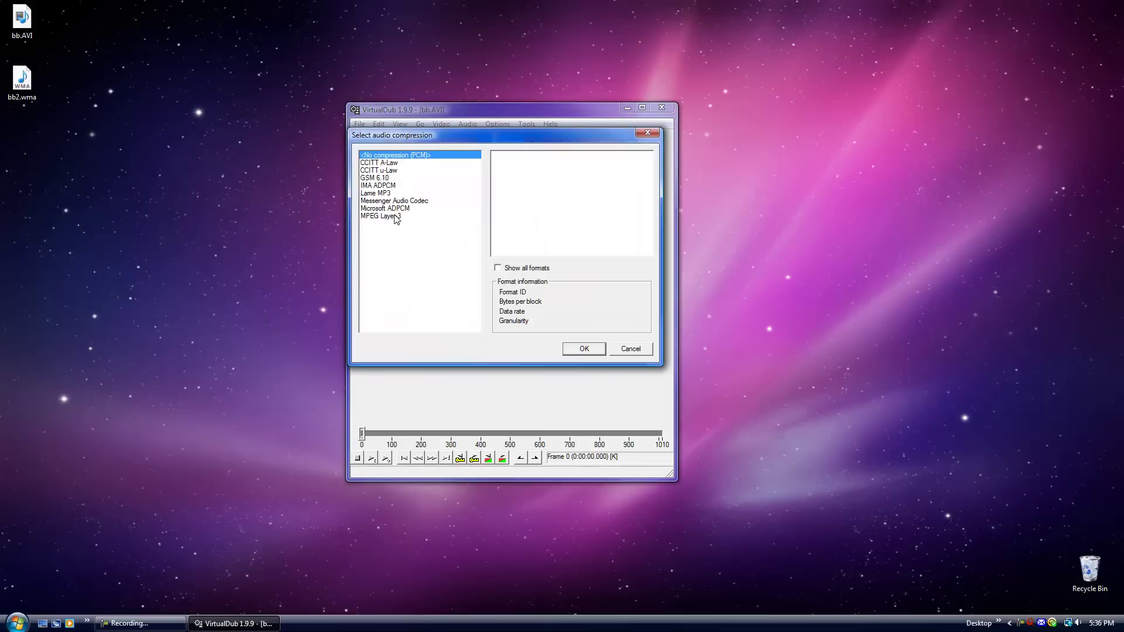
click(389, 195)
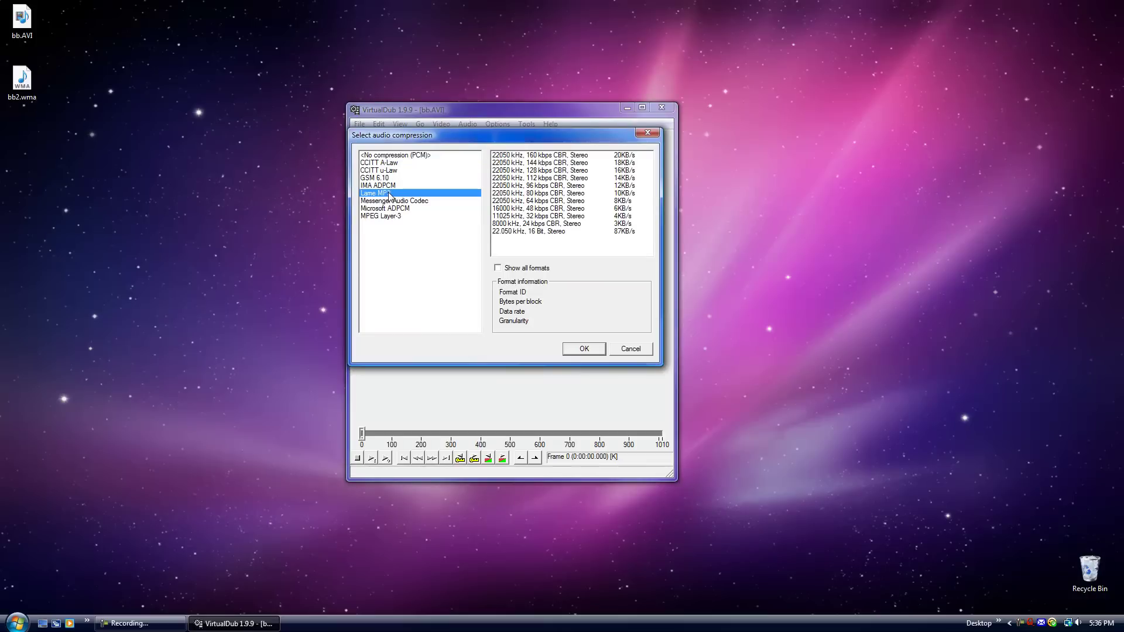
click(521, 156)
click(591, 349)
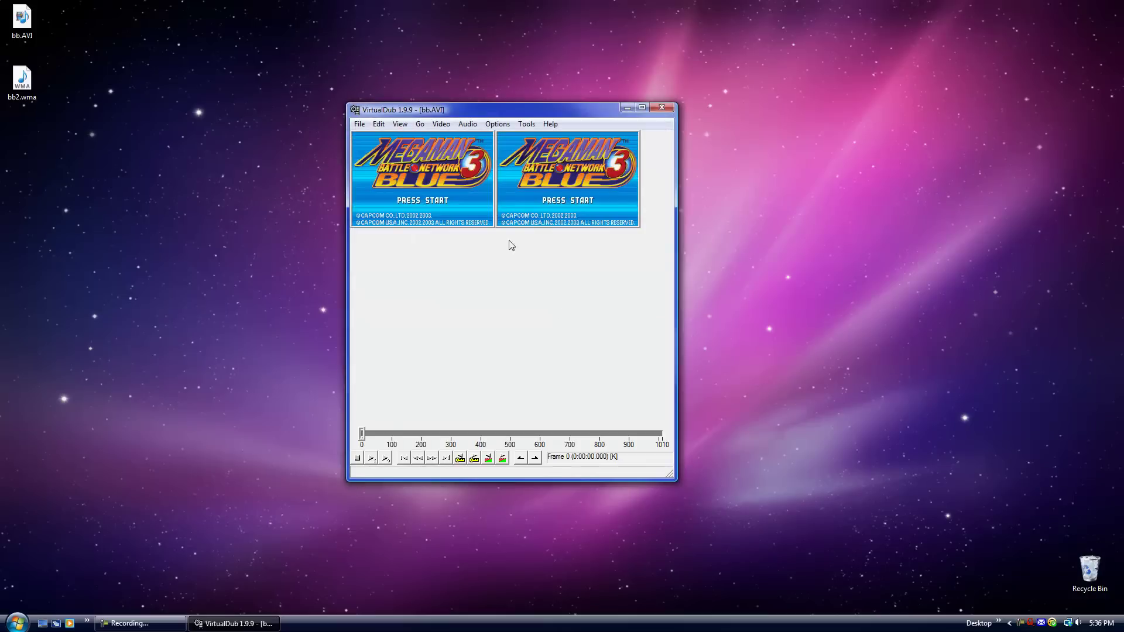
Step: Set video compression to Microsoft Video 1
click(439, 125)
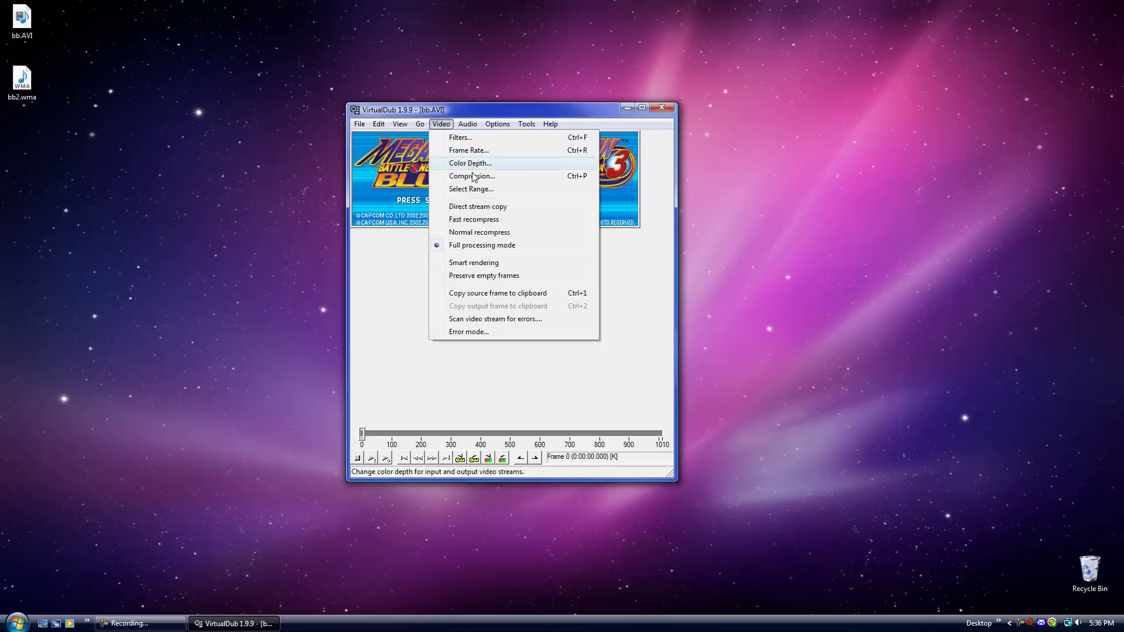
click(475, 182)
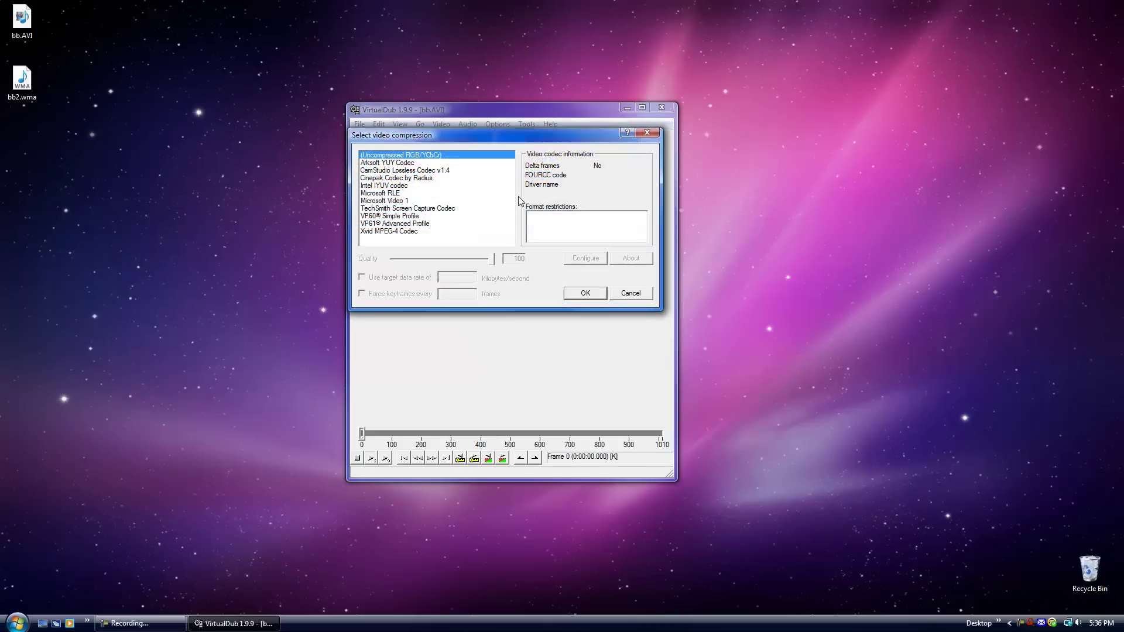
click(399, 201)
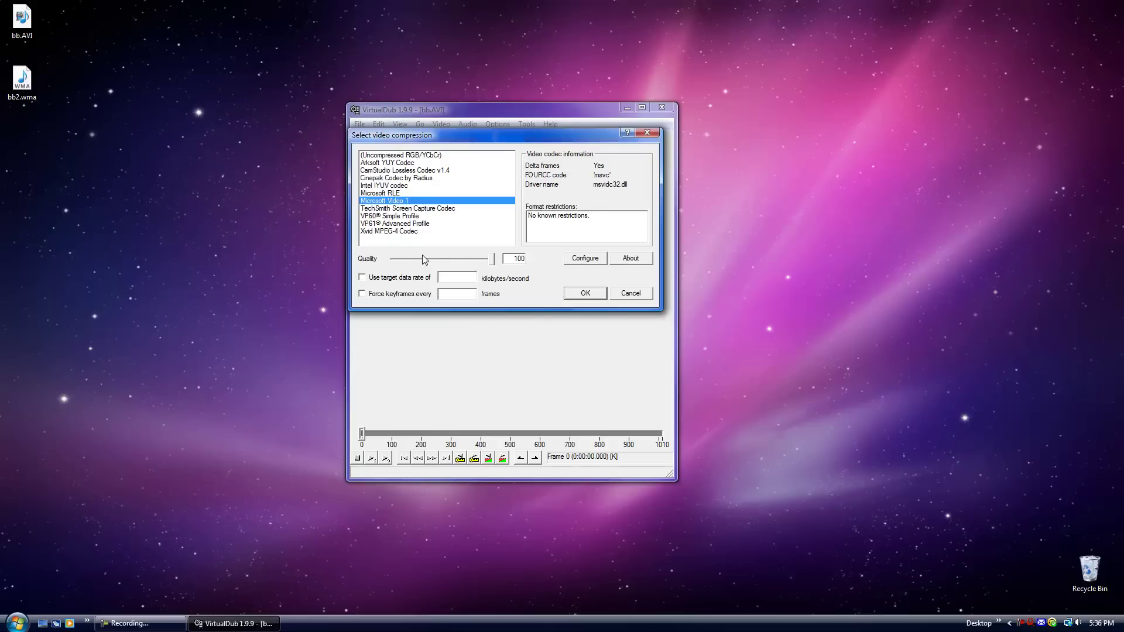
click(585, 294)
click(360, 124)
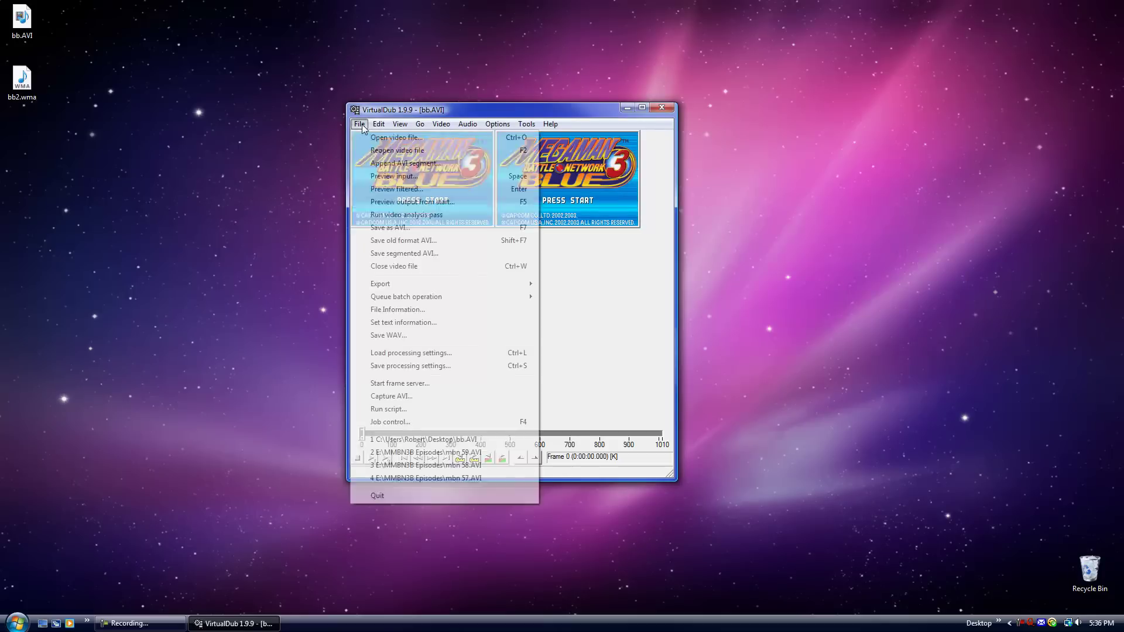
Step: Start saving bb.avi as AVI, cancel it, and close VirtualDub
click(388, 232)
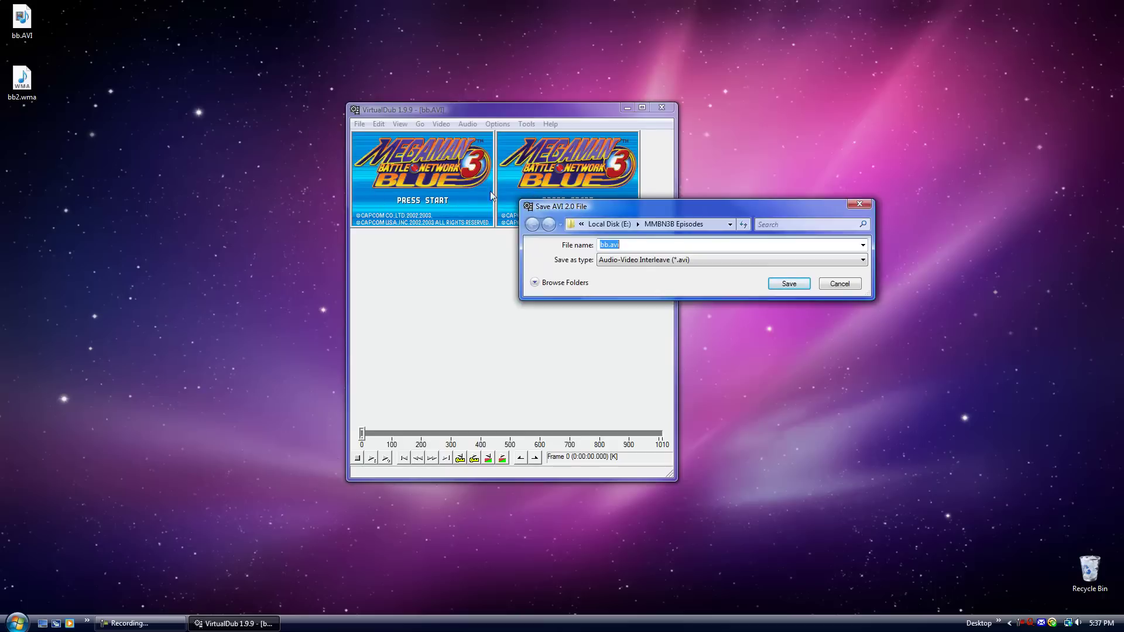
click(827, 284)
click(662, 107)
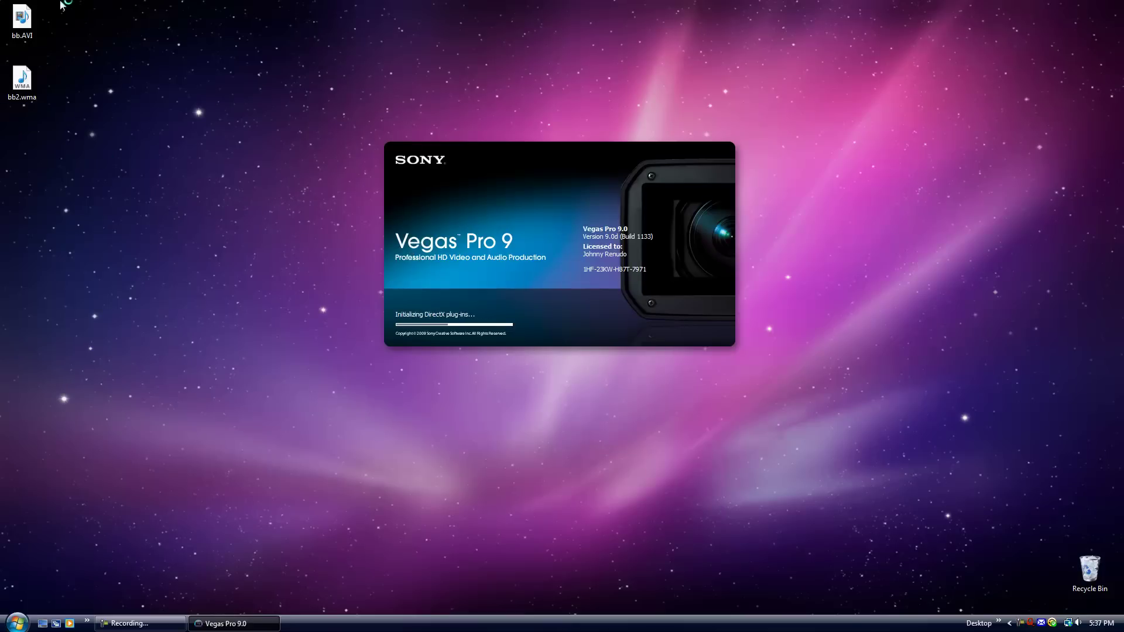
Step: Select and deselect the desktop recordings, then show Vegas's Project Media panel
drag(7, 106, 57, 34)
click(57, 33)
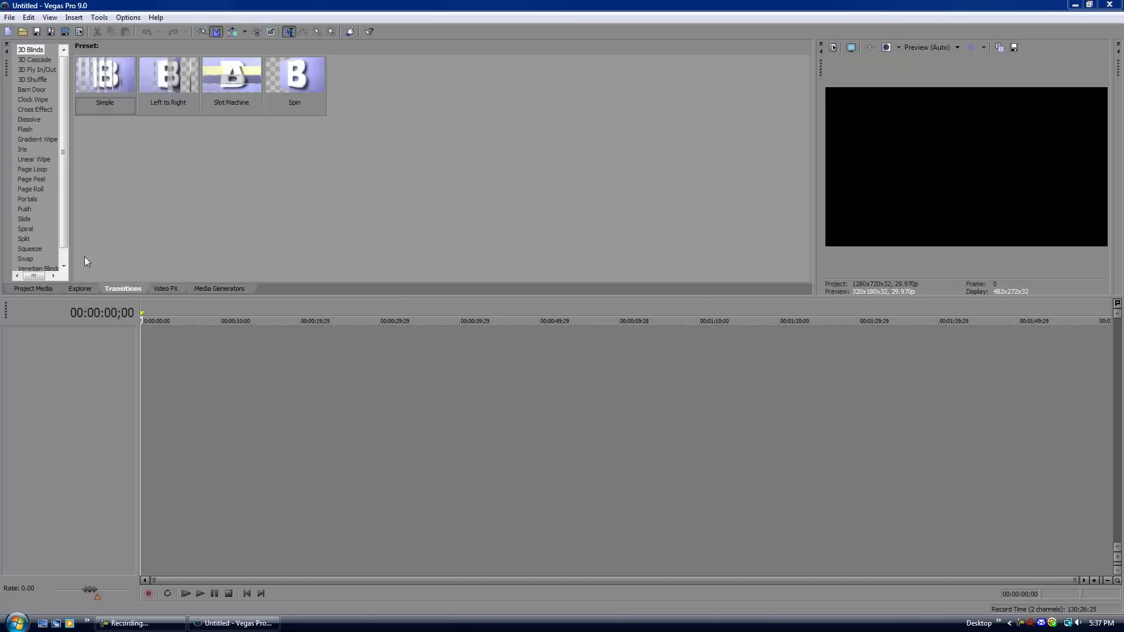
click(33, 287)
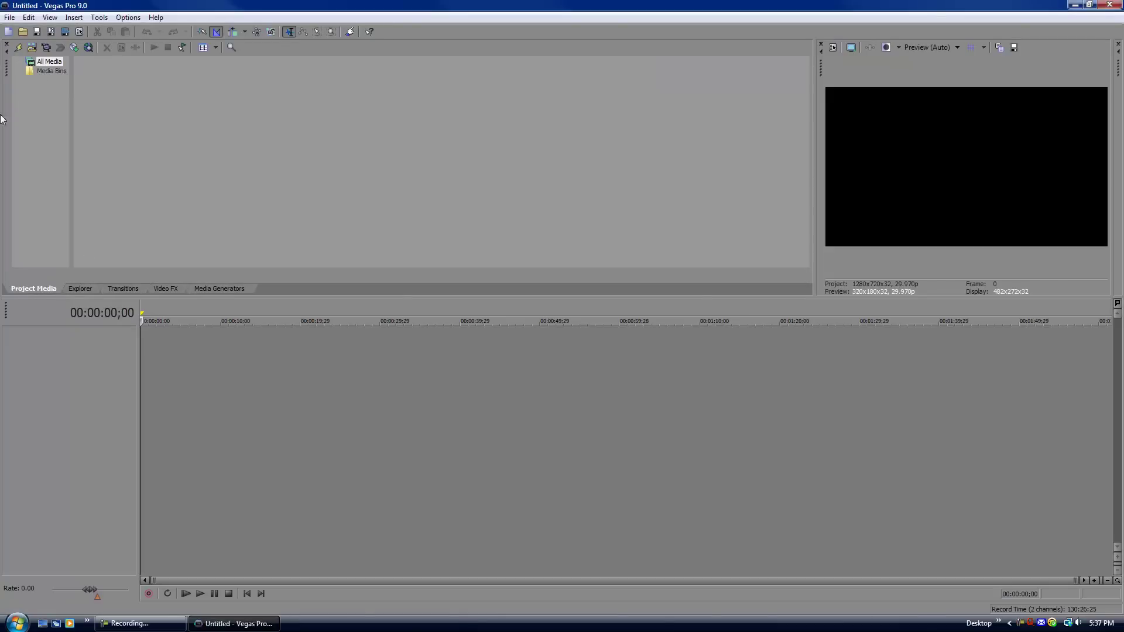
Step: Import bb.AVI and bb2.wma from the Desktop into Project Media
click(11, 18)
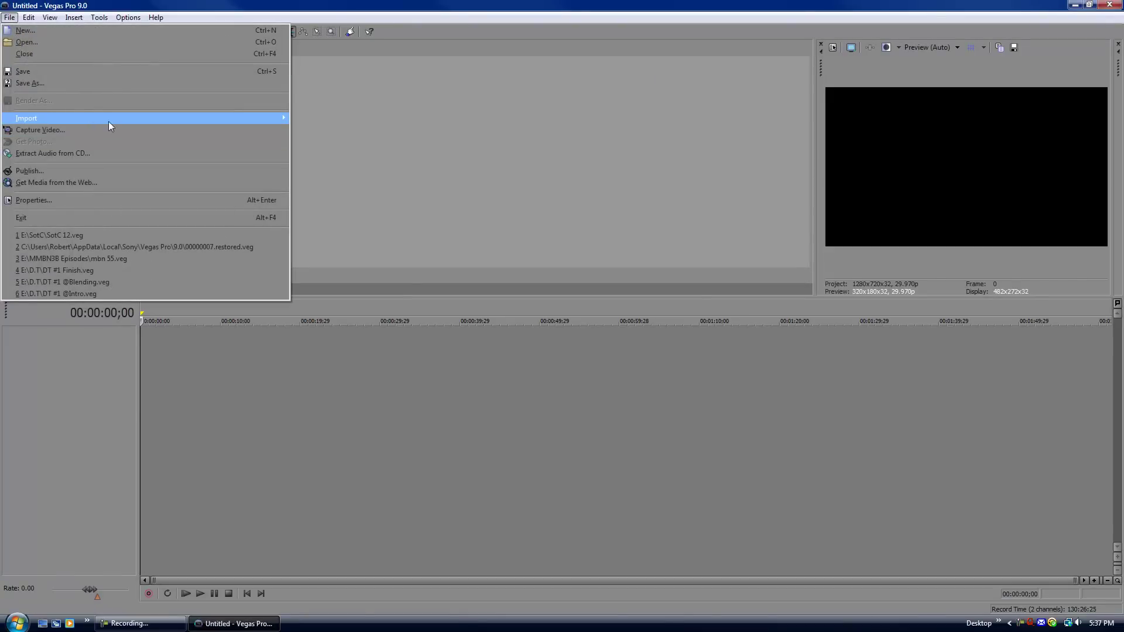
mouse_move(169, 117)
click(315, 119)
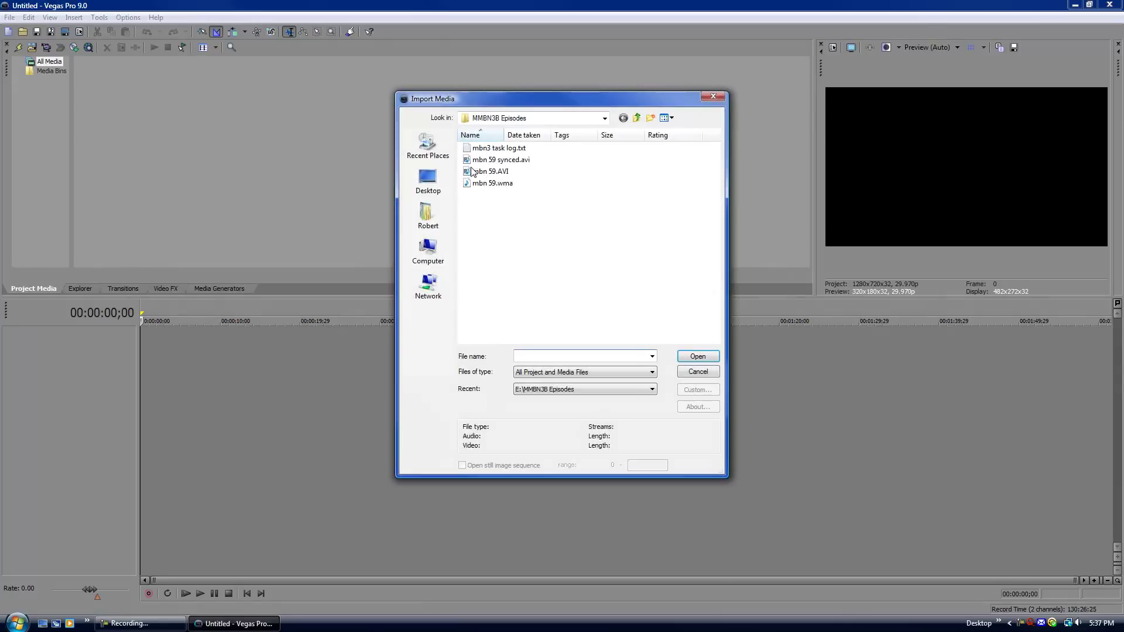
click(435, 188)
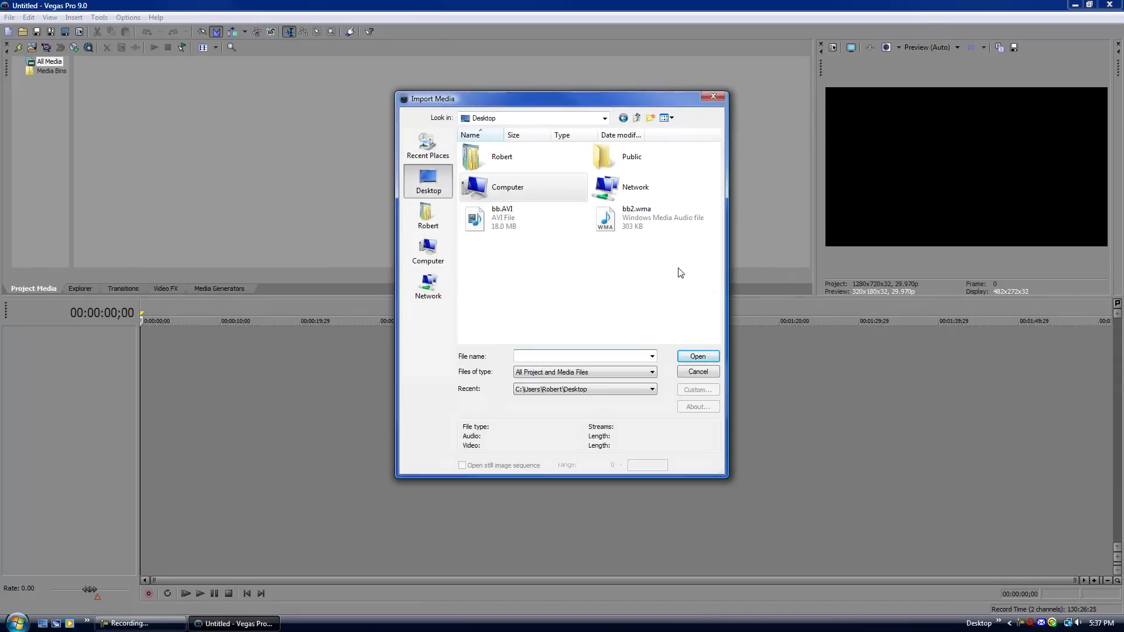
drag(679, 267, 490, 220)
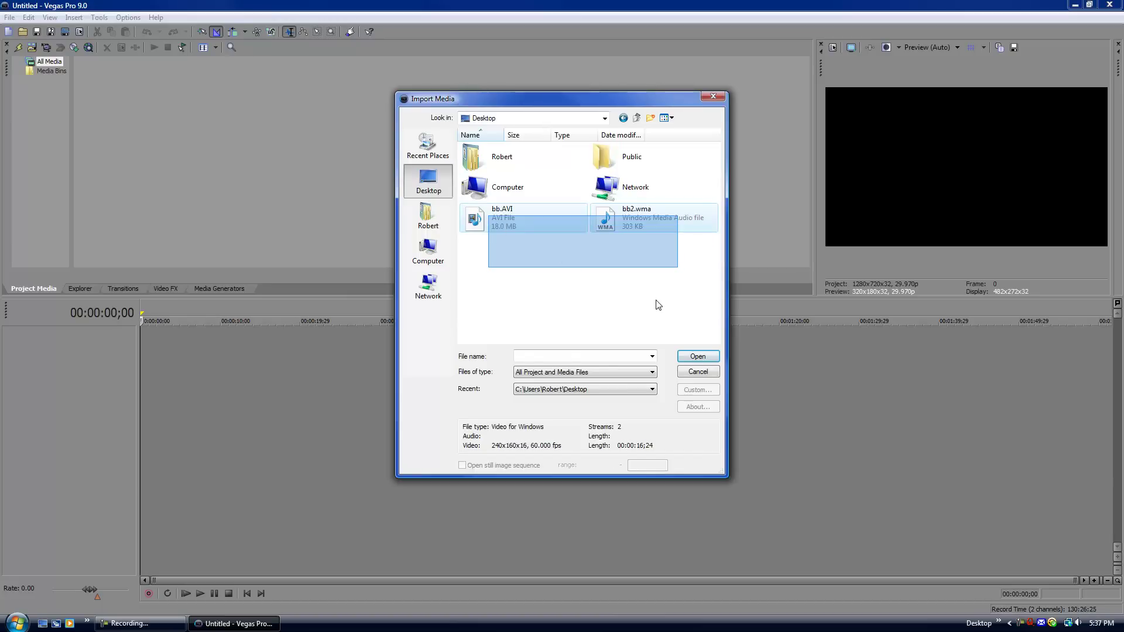
click(698, 356)
Step: Place bb.AVI on the timeline and bb2.wma on its own audio track
click(140, 148)
drag(100, 96, 141, 344)
drag(169, 82, 85, 492)
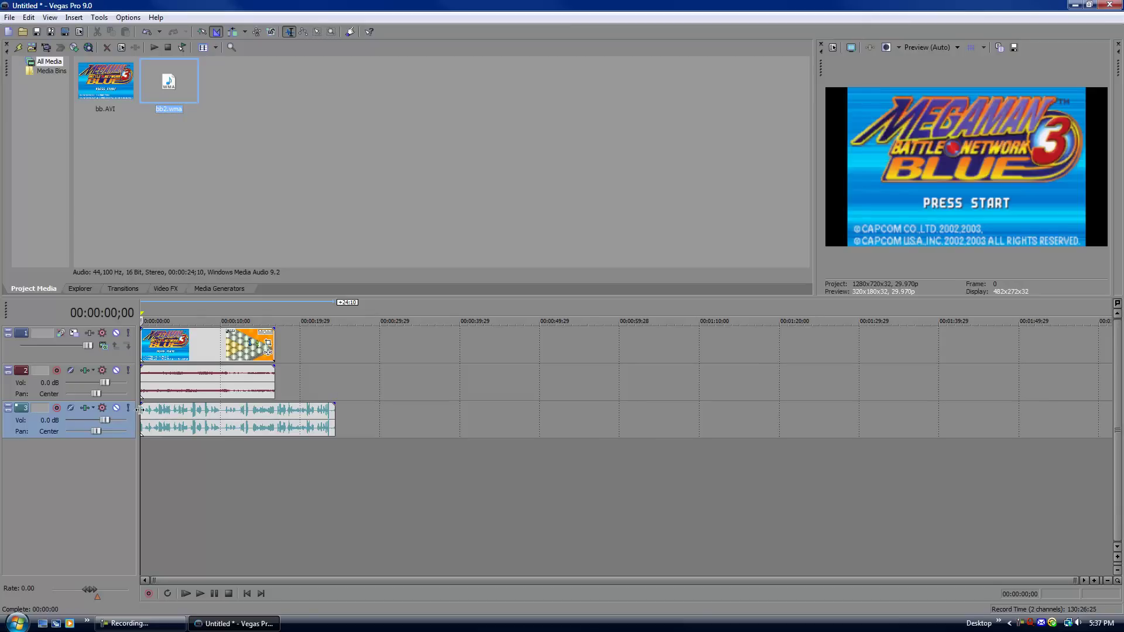
Step: Split the track 3 audio event at 00:00:07;05
click(197, 427)
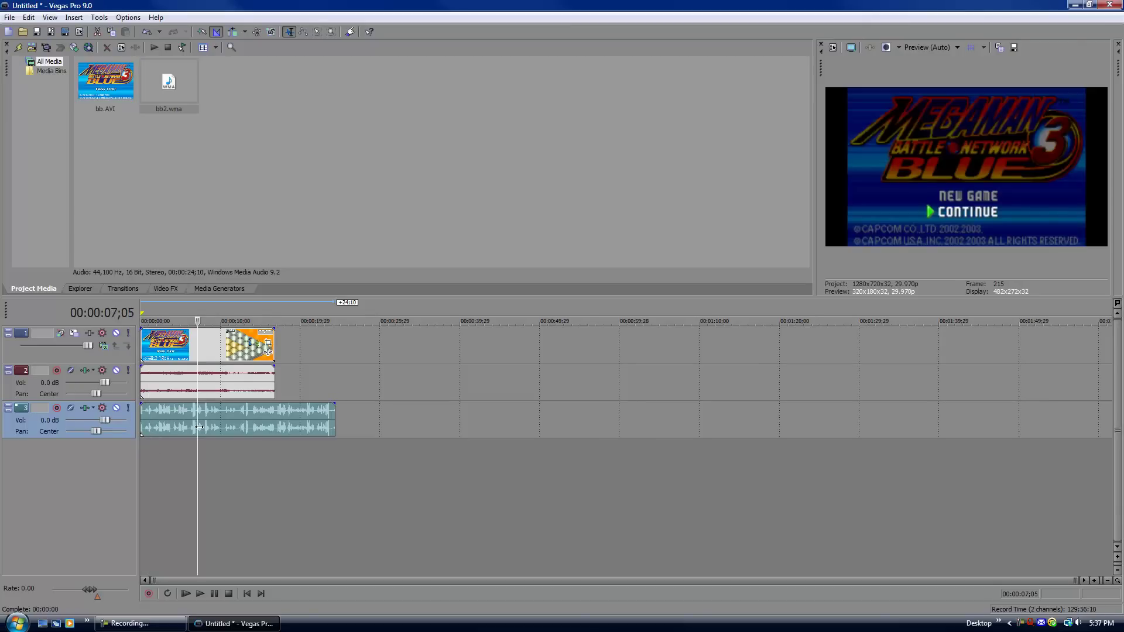
key(s)
click(246, 417)
Step: Browse Transitions and Video FX, then open and accept the video event's Properties unchanged
click(128, 288)
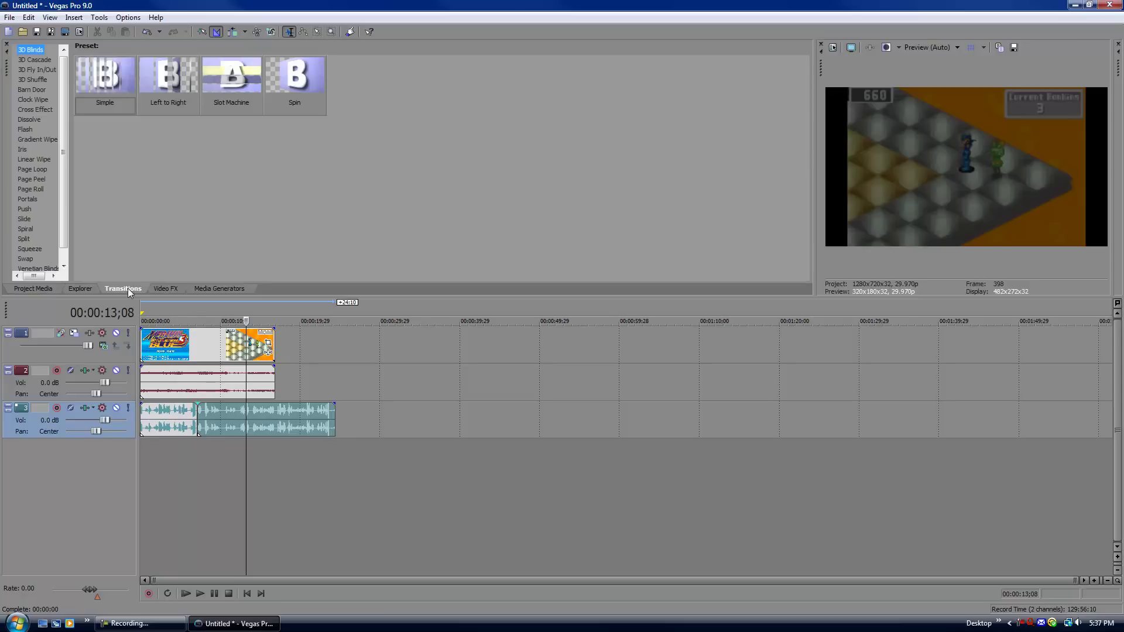
click(160, 290)
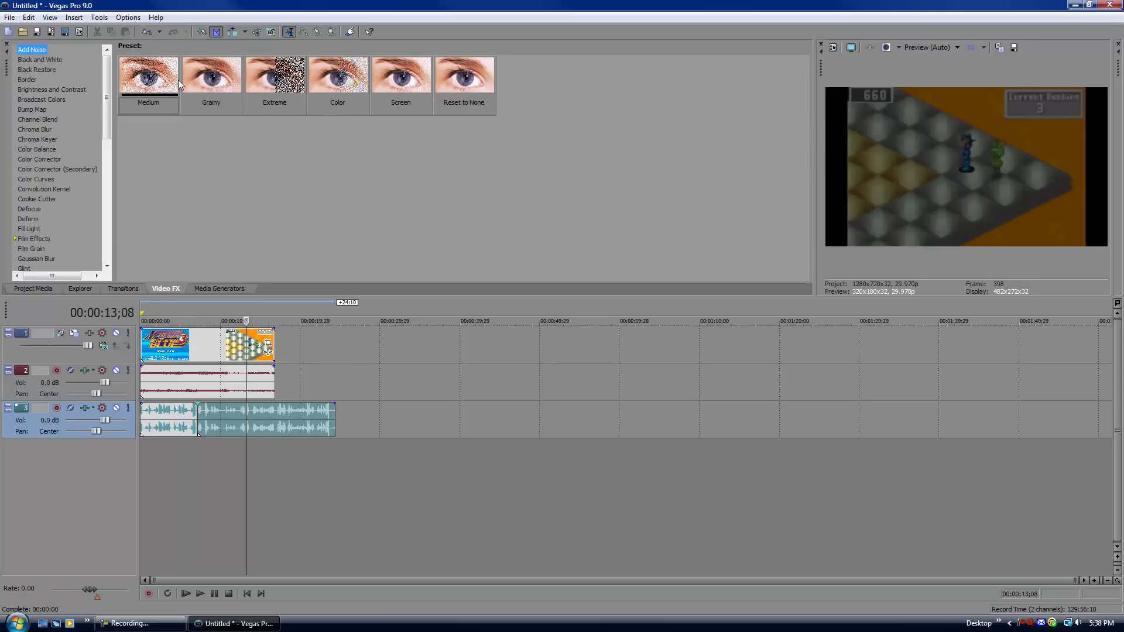
drag(107, 138, 108, 204)
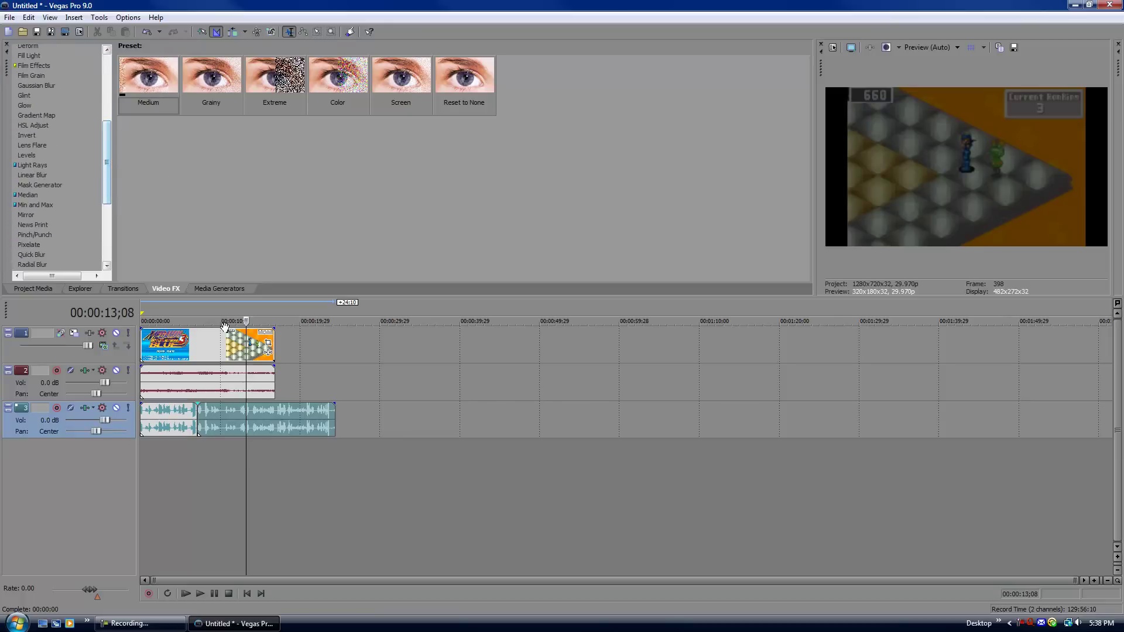
right_click(241, 351)
click(261, 342)
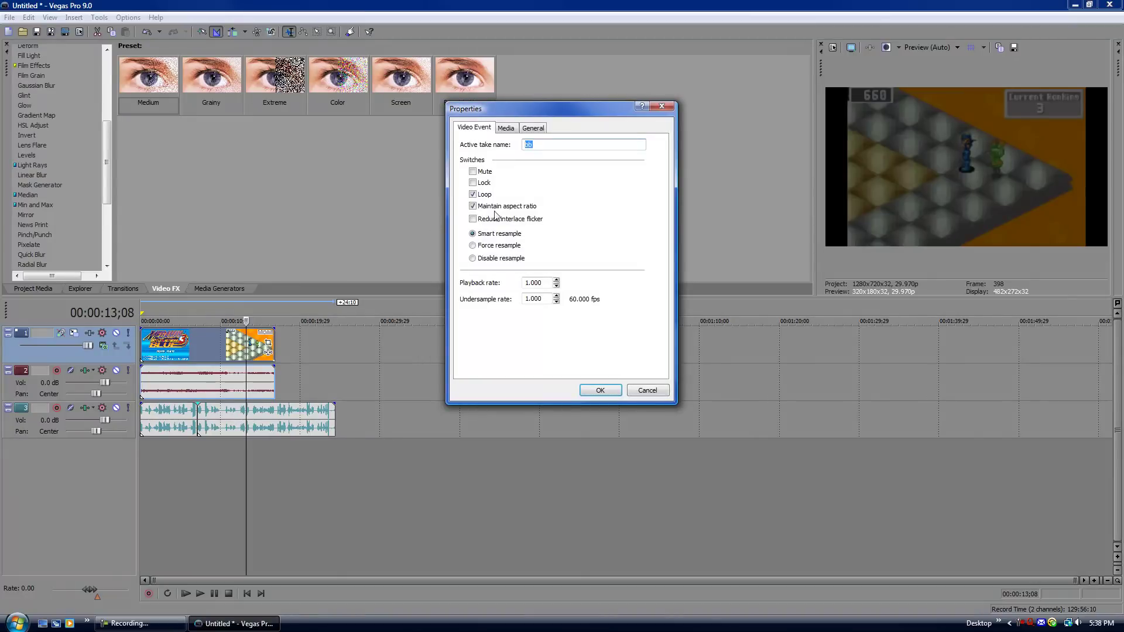
click(601, 390)
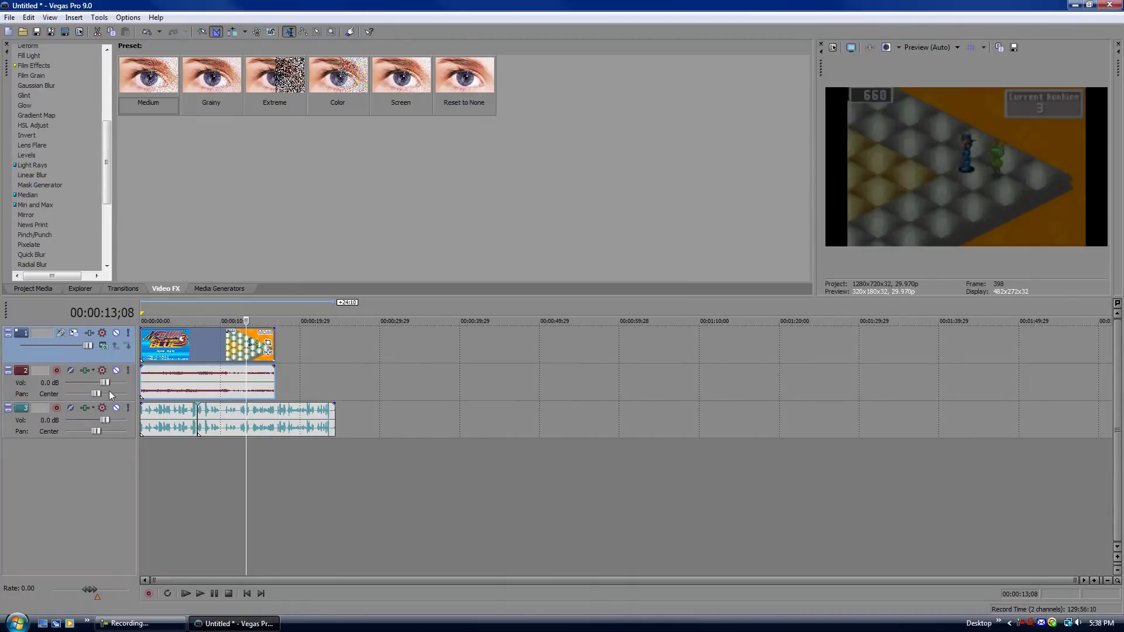
Step: Review the Render As dialog's Sony AVC Internet 16:9 HD 30p settings and close it unrendered
click(10, 17)
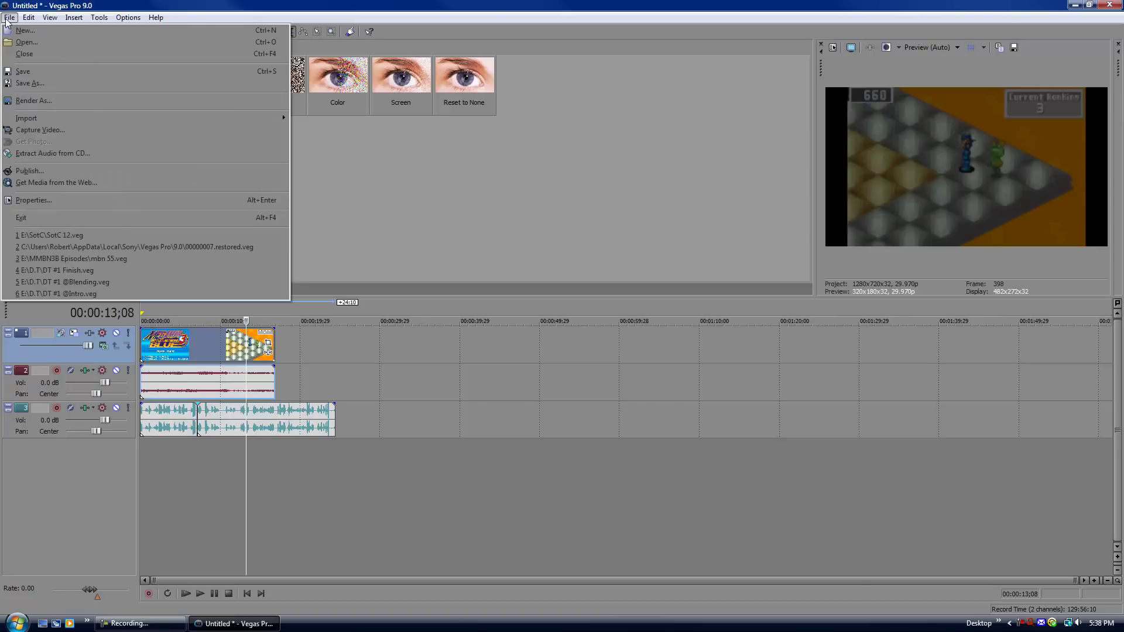
click(50, 100)
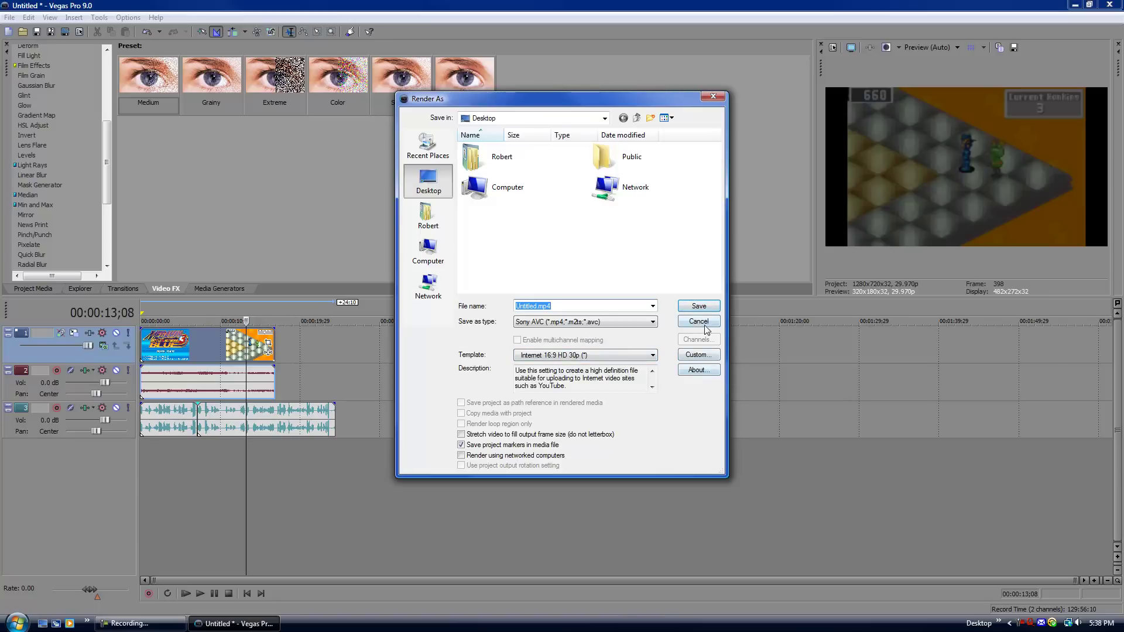
click(711, 98)
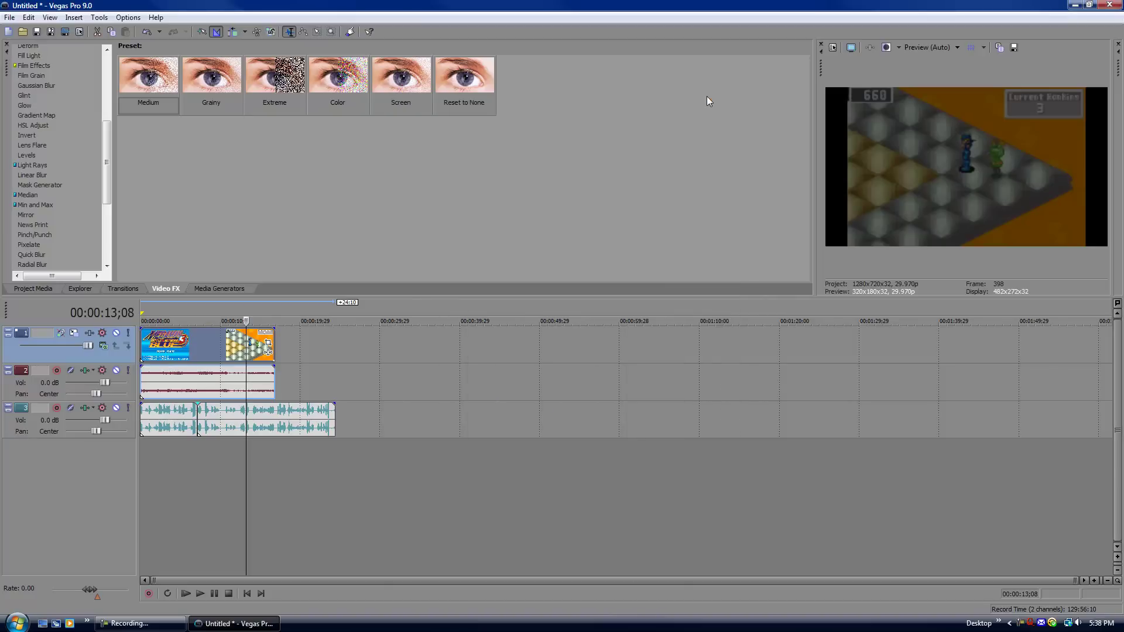
Step: Close Vegas without saving and delete the three .sfk files from the desktop
click(1112, 6)
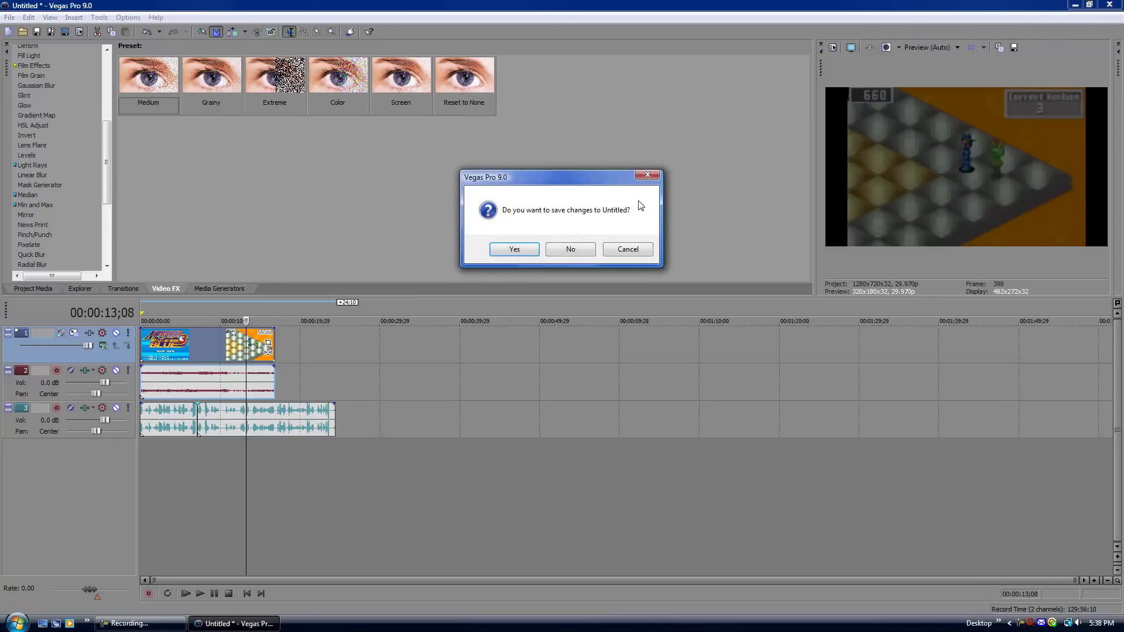
click(580, 246)
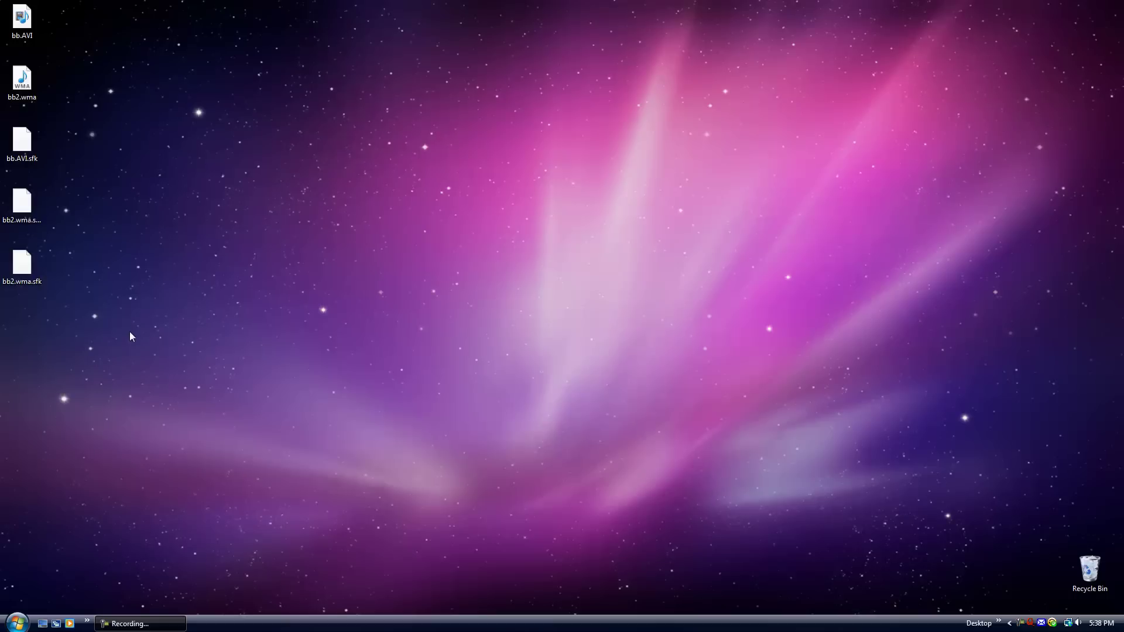
drag(129, 334, 16, 146)
right_click(16, 148)
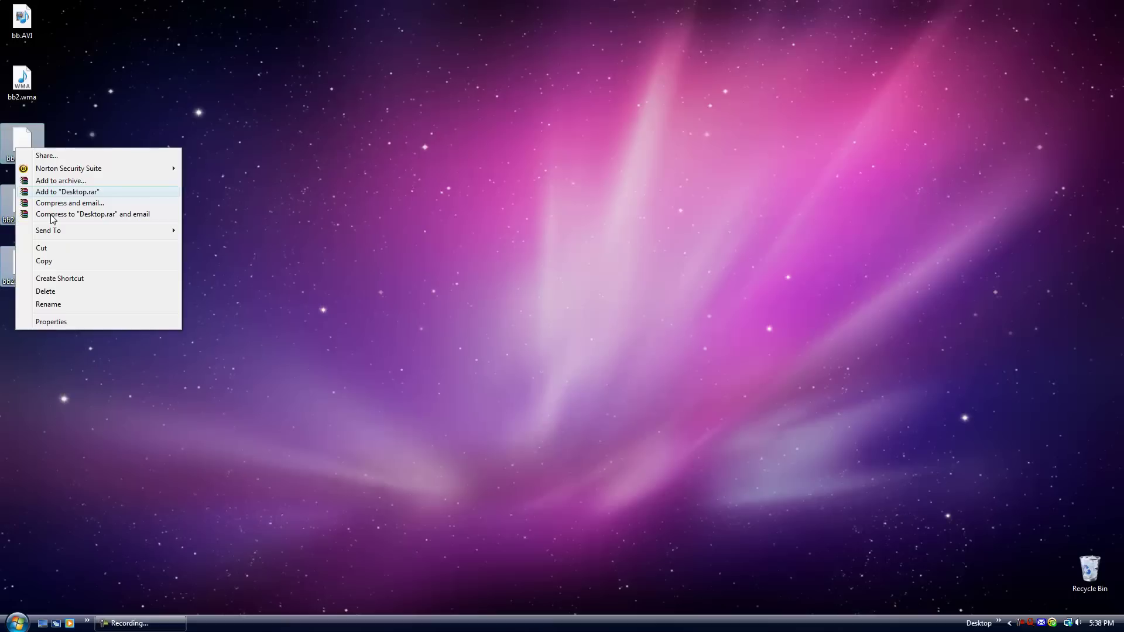
click(64, 291)
click(595, 322)
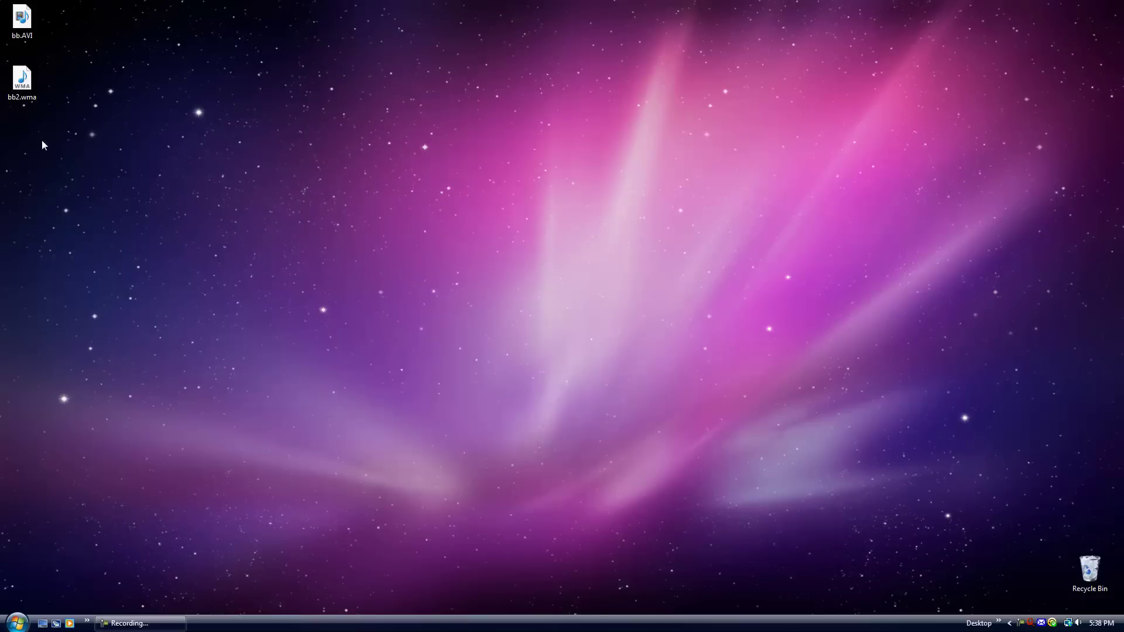
Step: Delete bb.AVI and bb2.wma from the desktop
drag(22, 79, 378, 140)
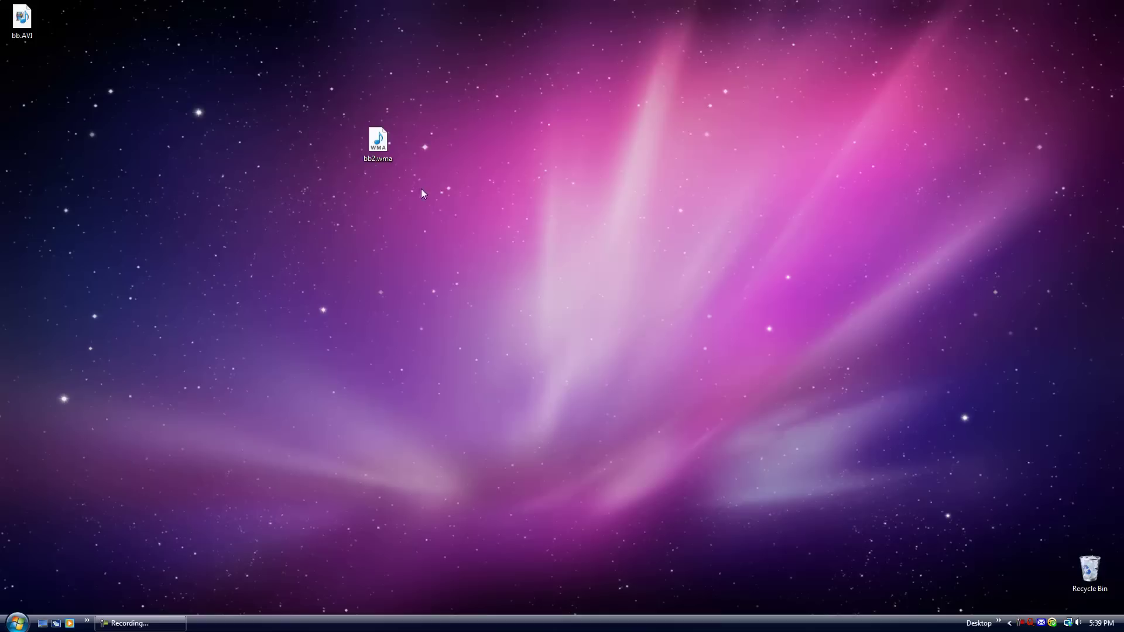
drag(378, 144, 24, 82)
drag(82, 1, 7, 104)
right_click(34, 26)
click(138, 195)
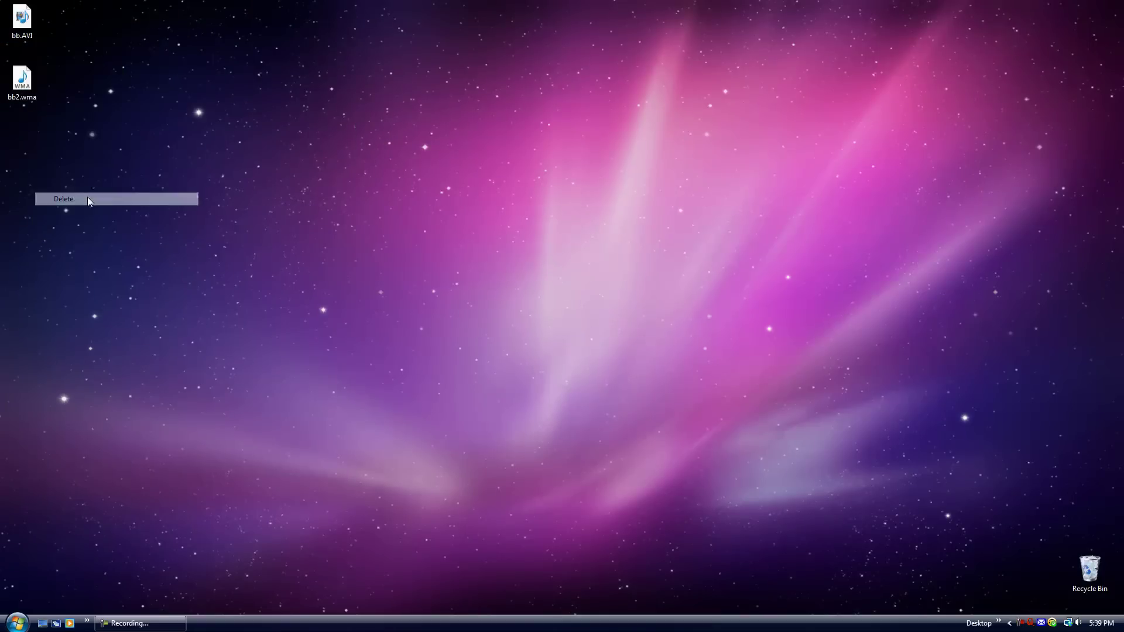
click(609, 319)
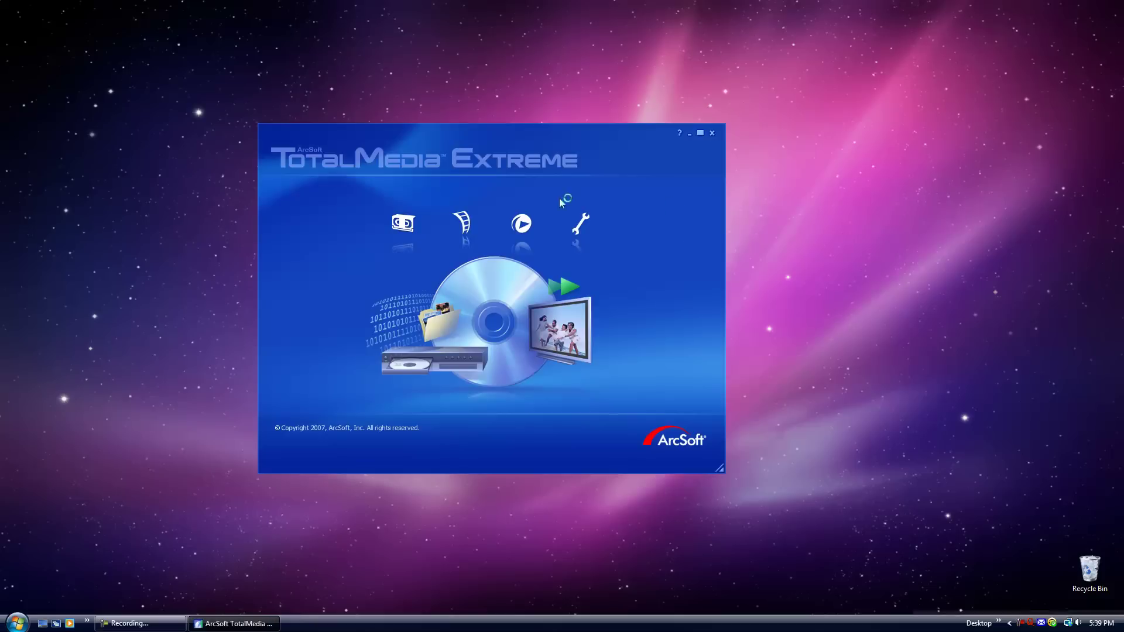
Step: Open the Record Video capture module, launch and close Sound Recorder, then close the capture module
click(385, 224)
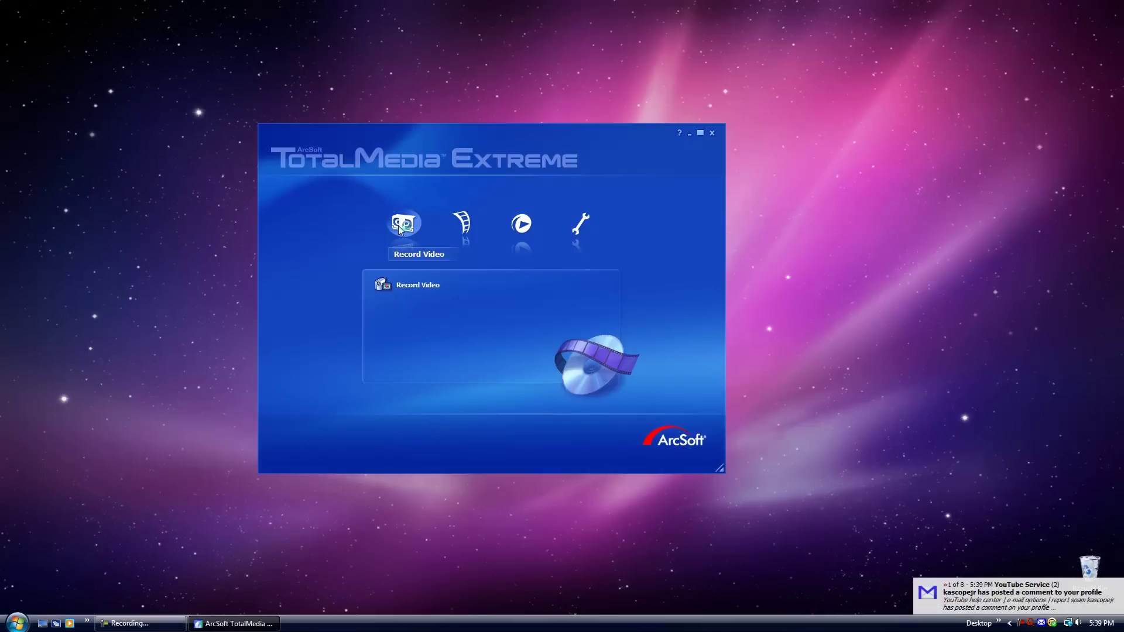
click(422, 294)
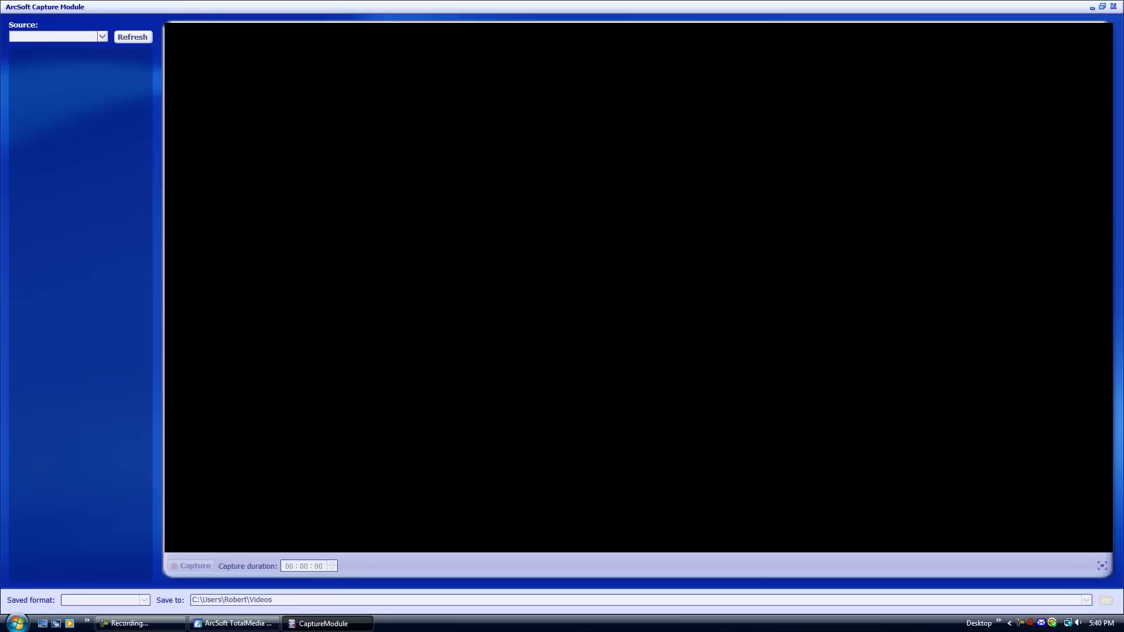
click(16, 622)
click(52, 446)
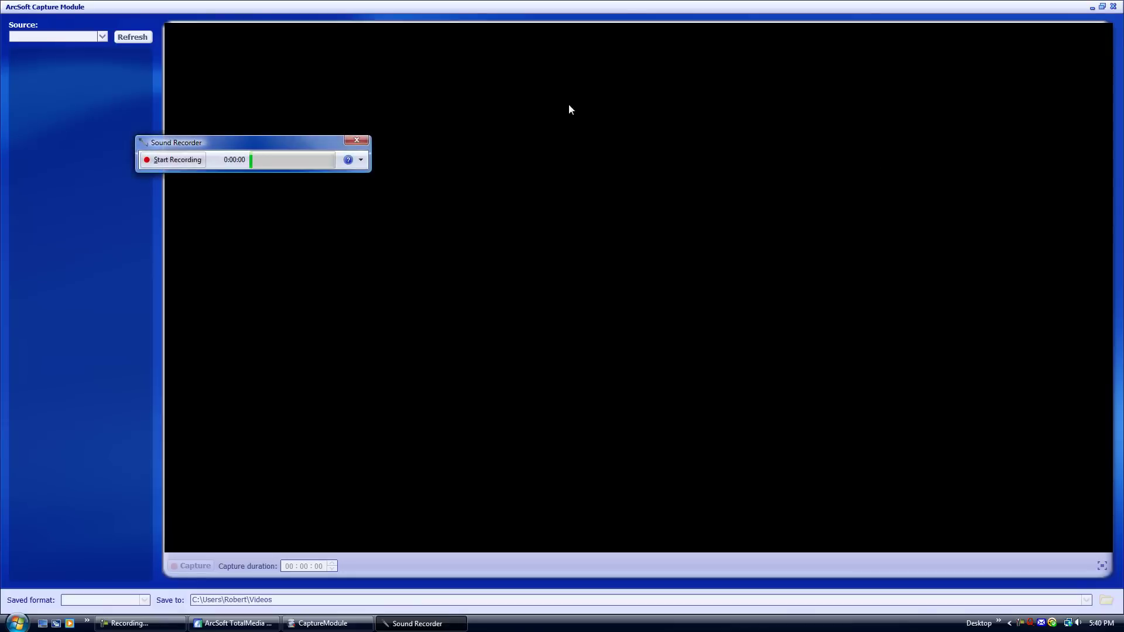
drag(315, 143, 515, 142)
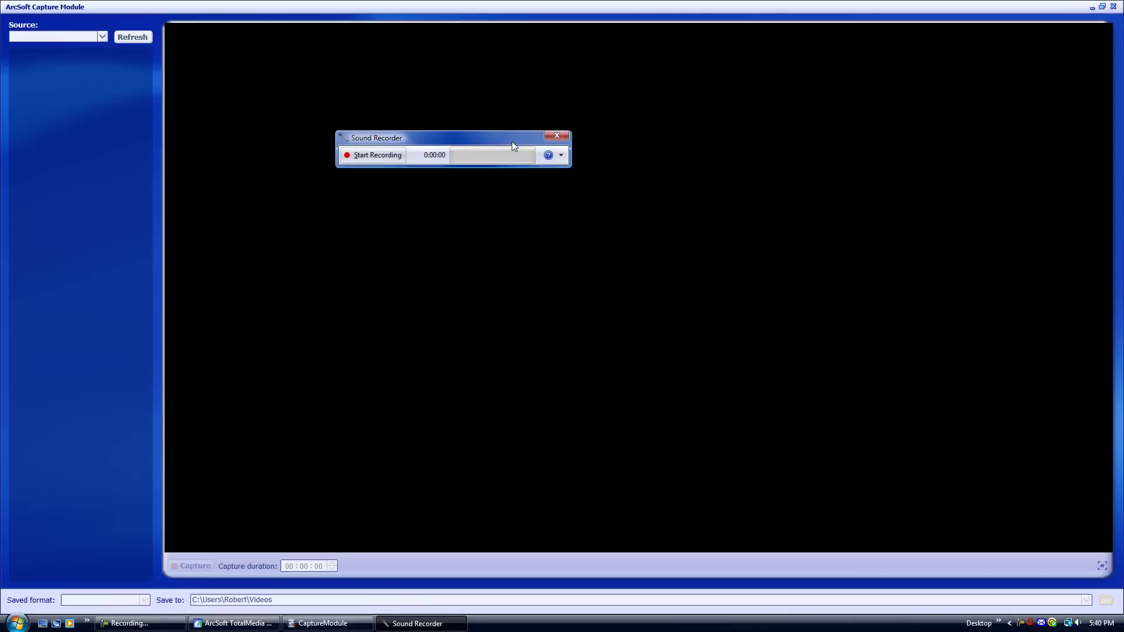
click(560, 139)
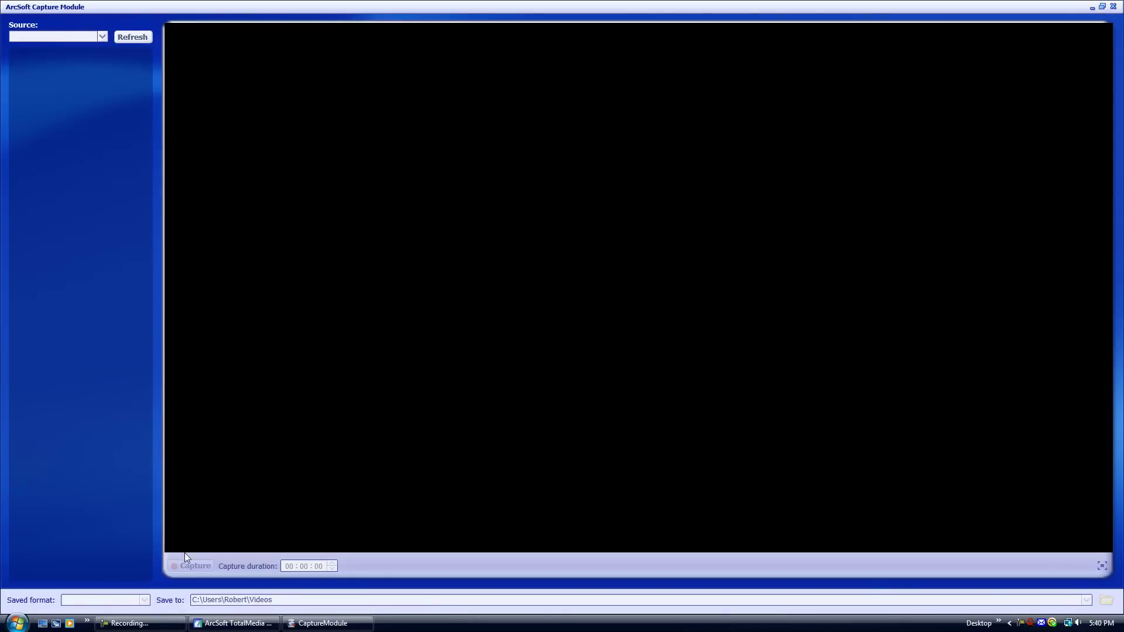
click(1114, 7)
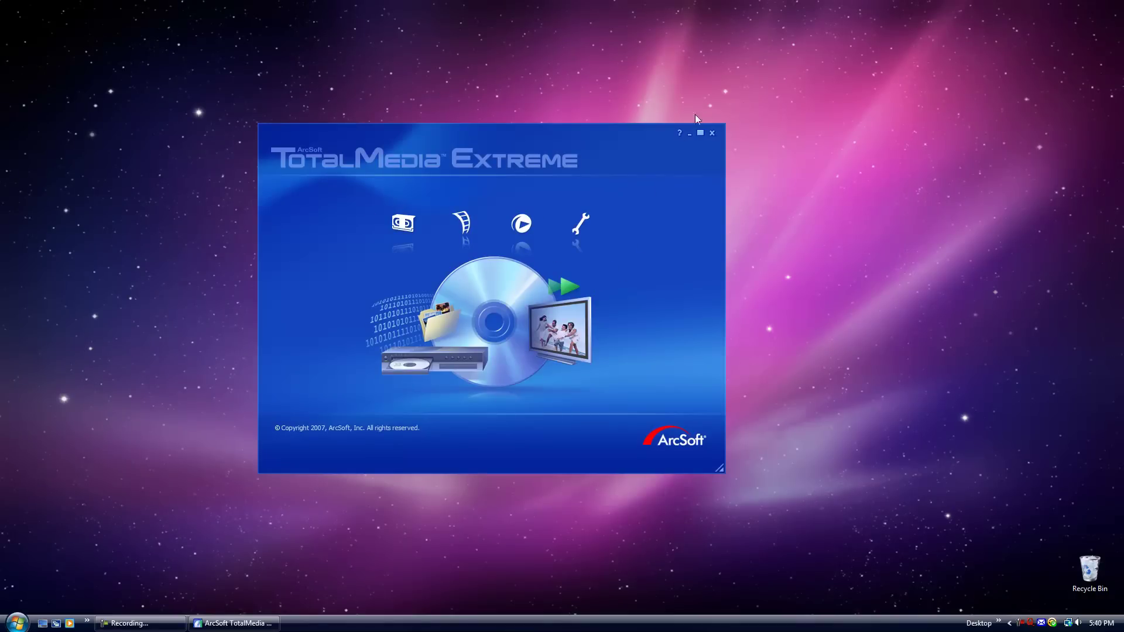
Step: Close the ArcSoft TotalMedia Extreme window
click(713, 134)
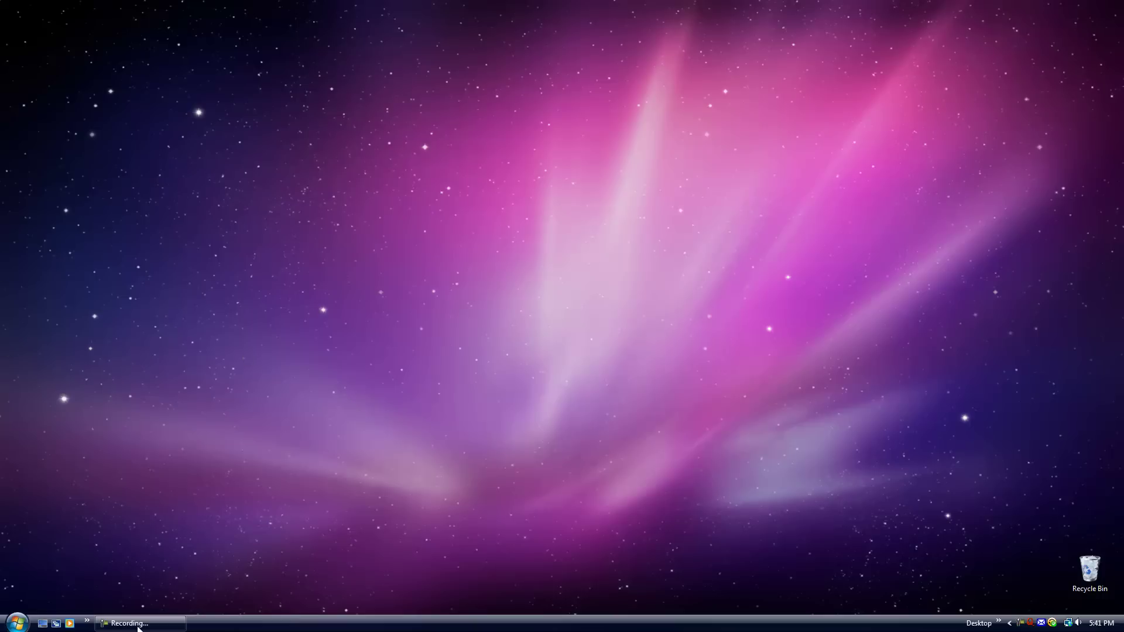
mouse_move(111, 627)
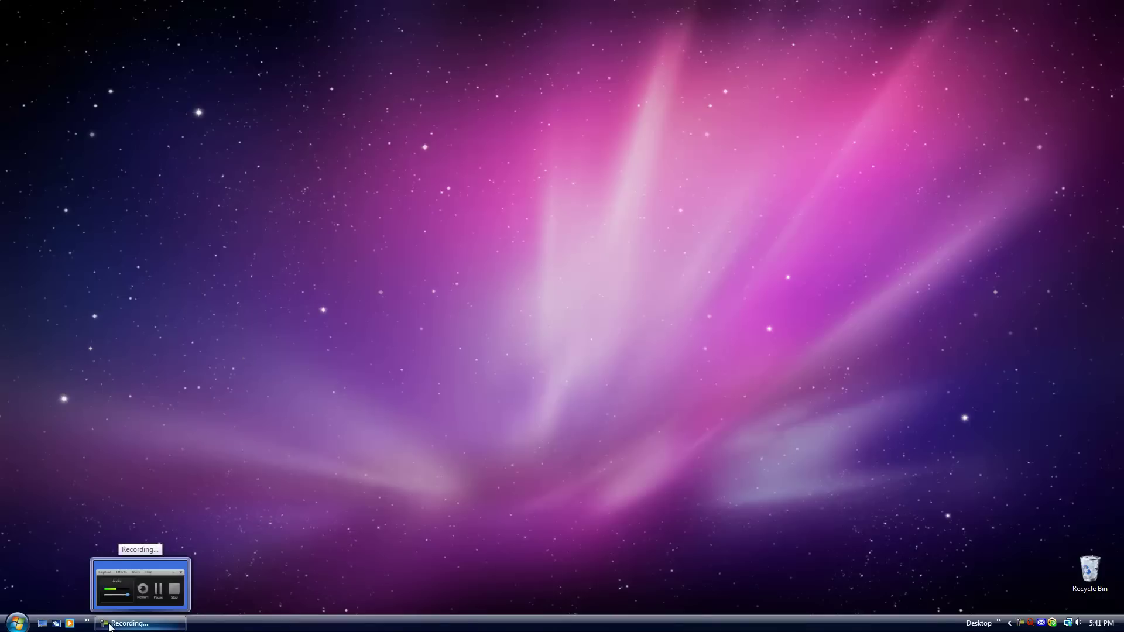
click(16, 623)
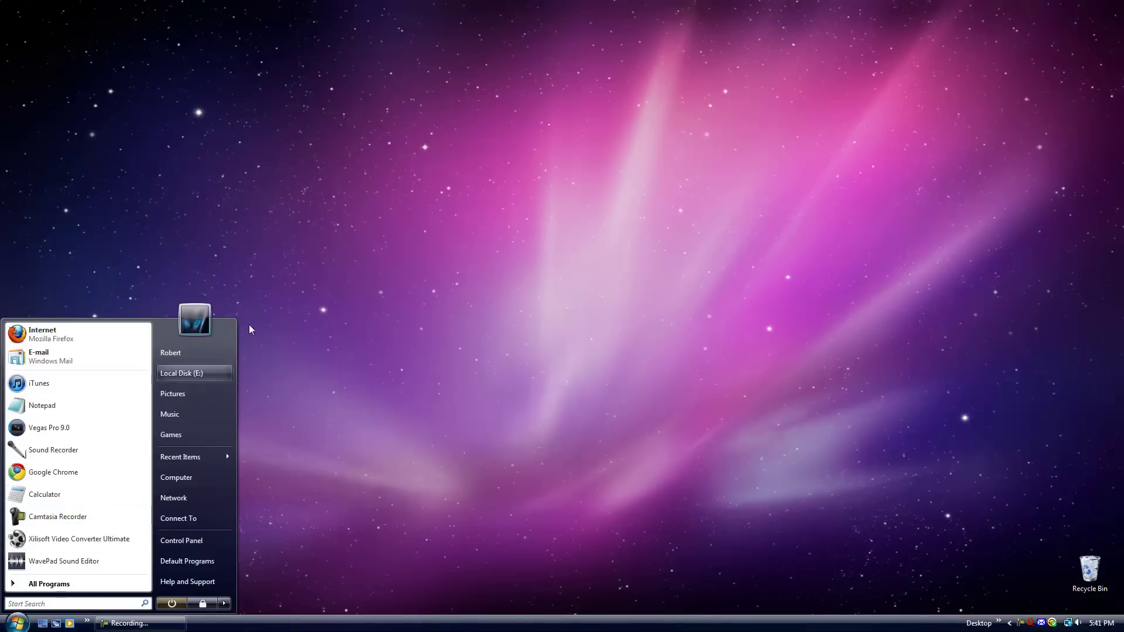
click(318, 153)
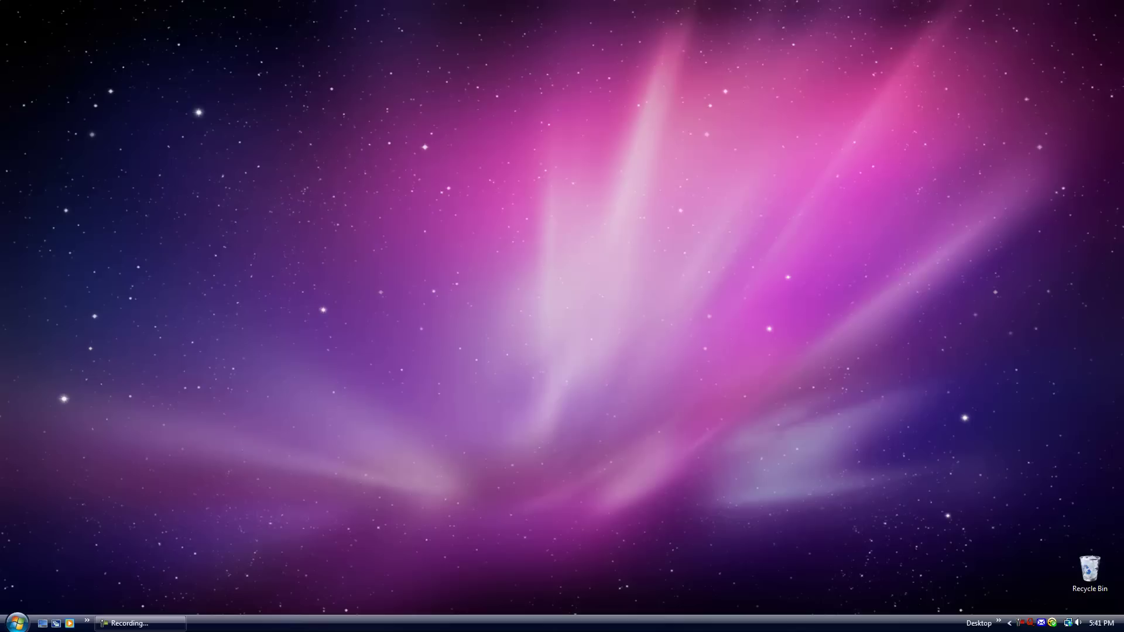
drag(739, 283, 674, 283)
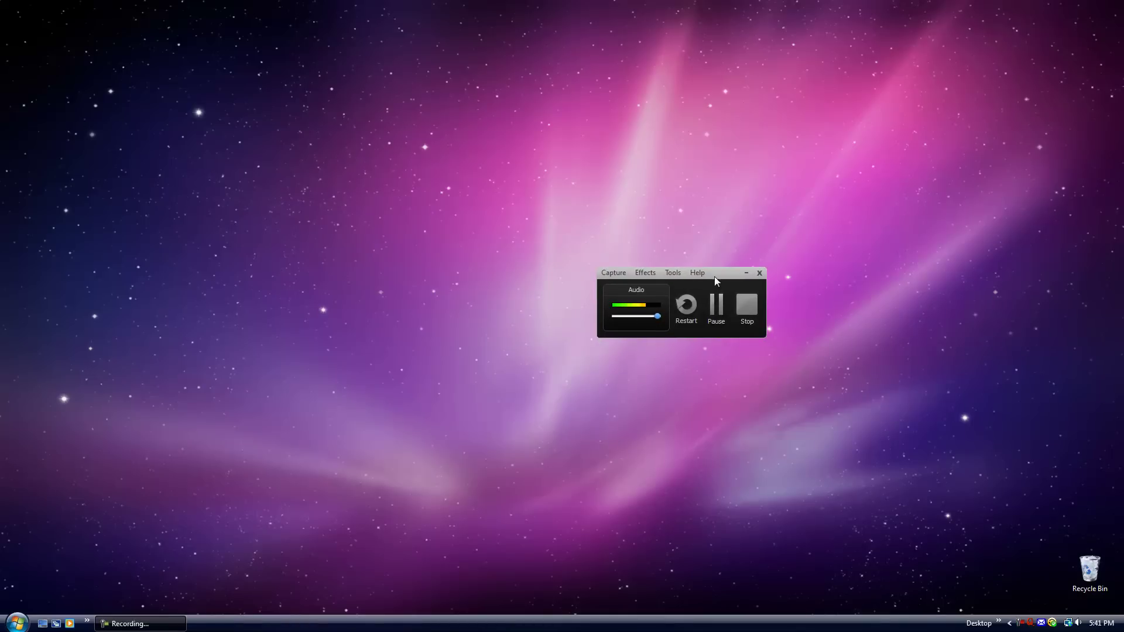
drag(720, 273, 1016, 59)
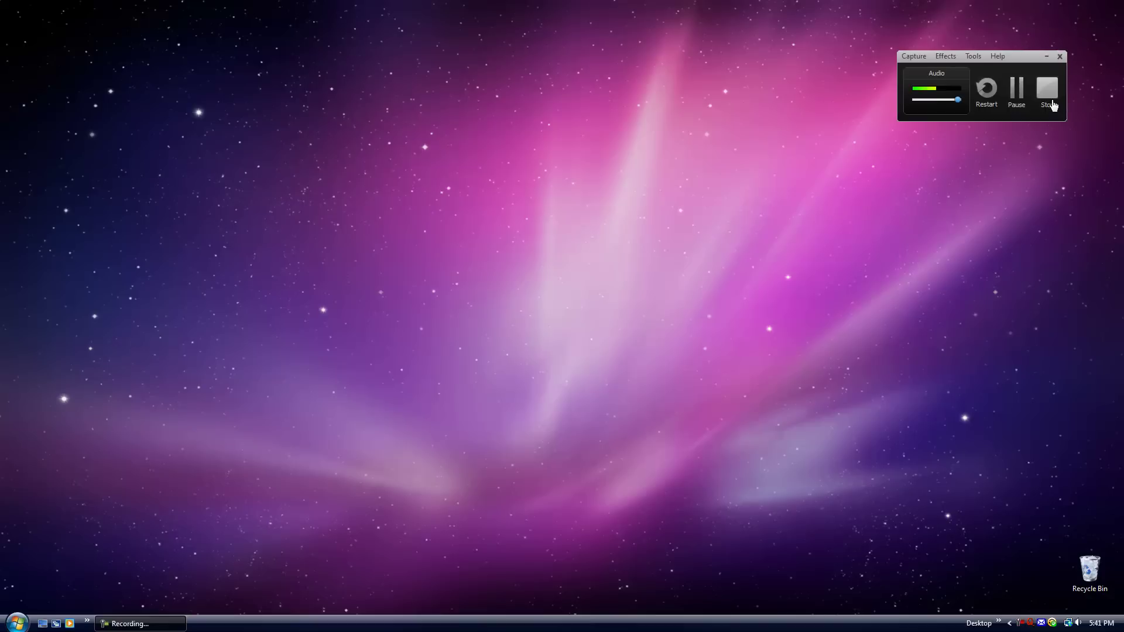
click(17, 623)
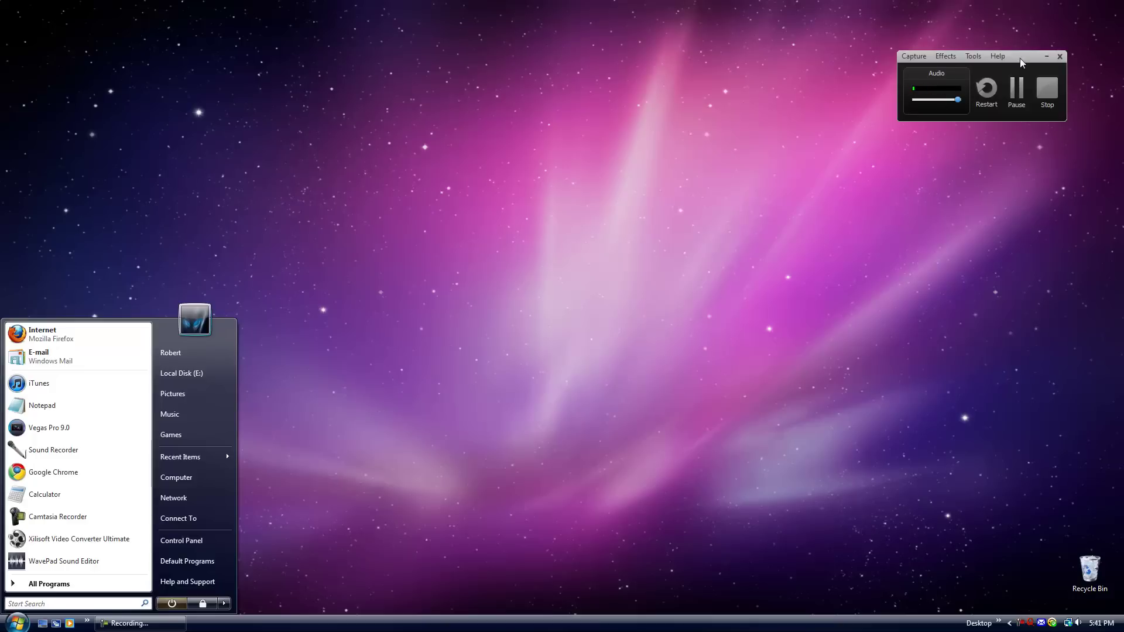
drag(1020, 58, 933, 115)
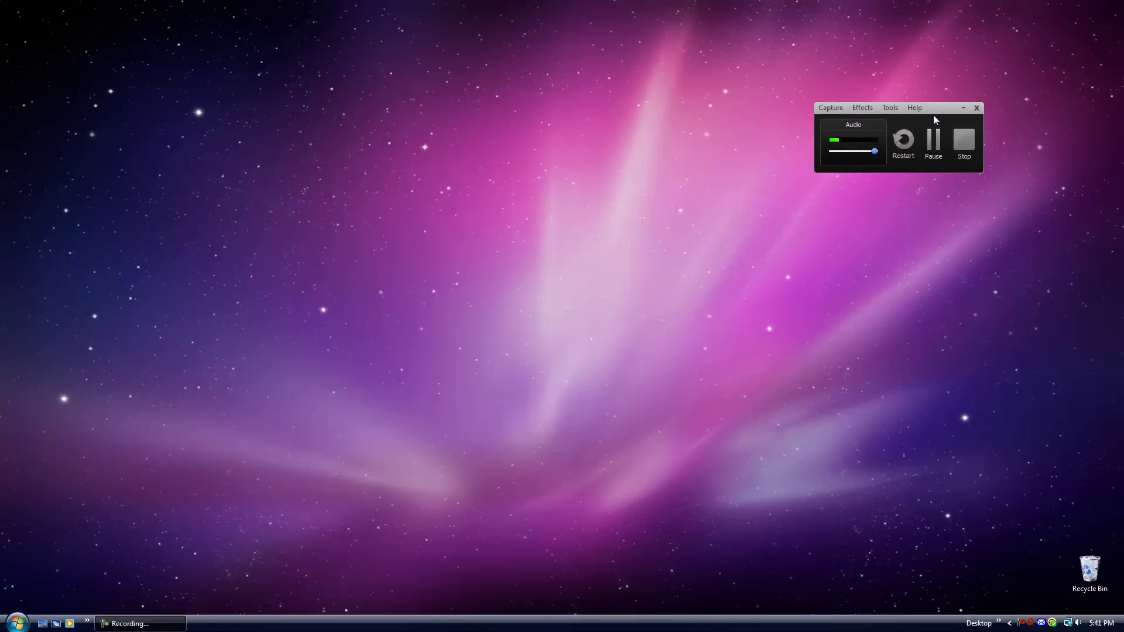